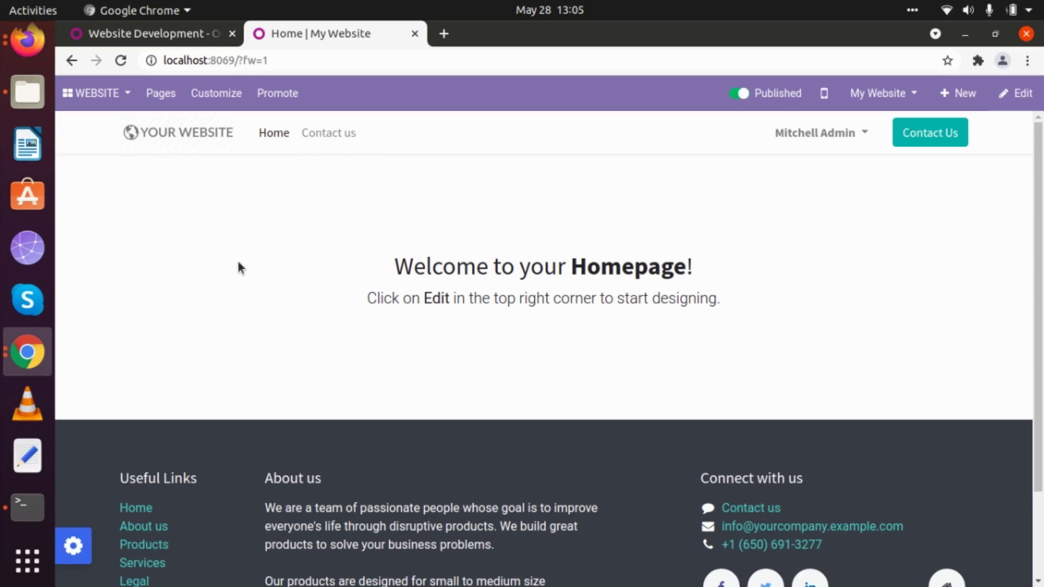
Open the signed-in user's portal home page and look over its team, burndown, task, sprint and workload sections.
click(810, 136)
click(795, 179)
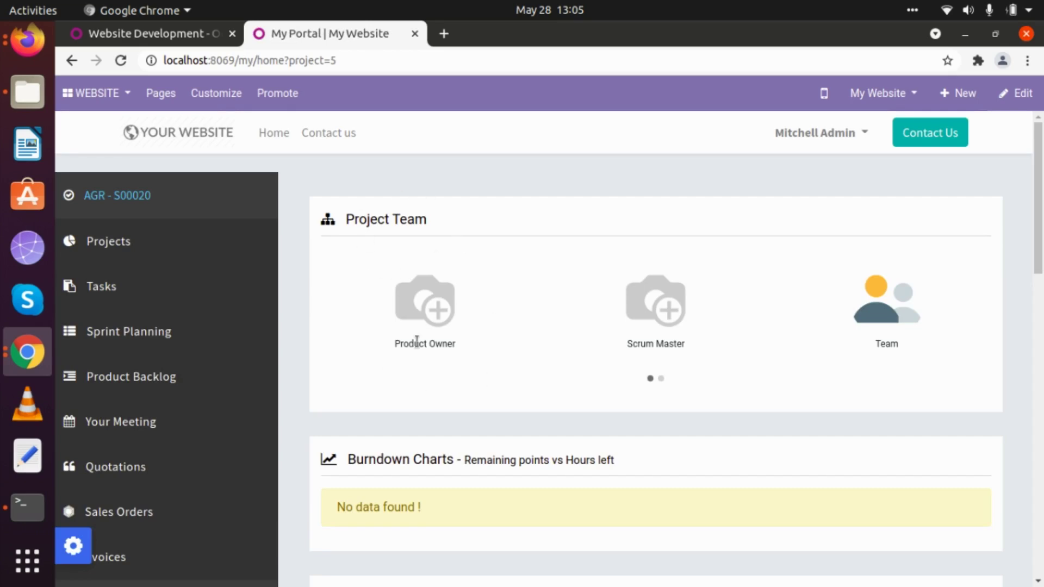
scroll(415, 340, down, 3)
scroll(379, 318, down, 3)
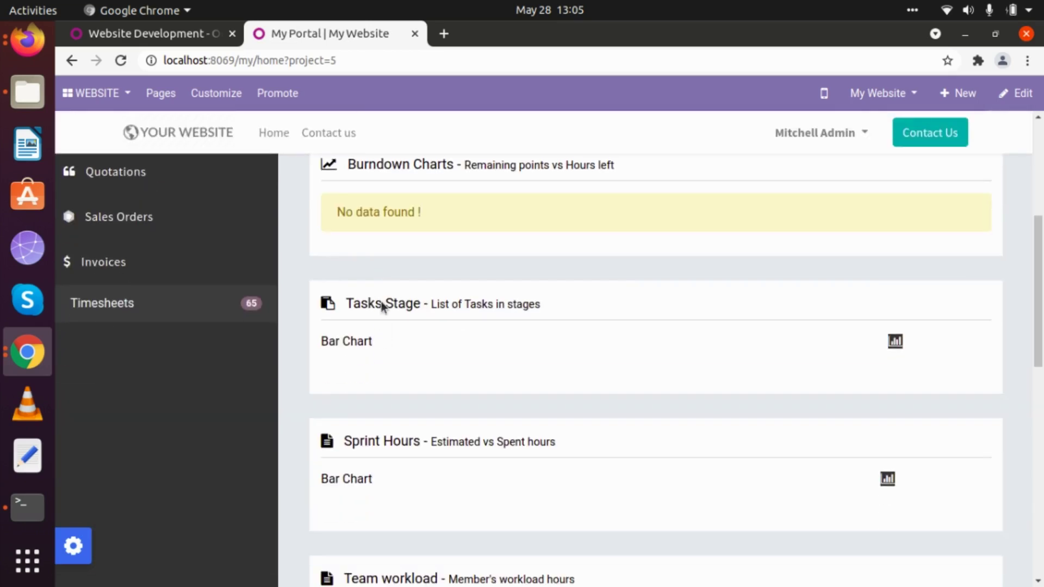
scroll(388, 348, down, 5)
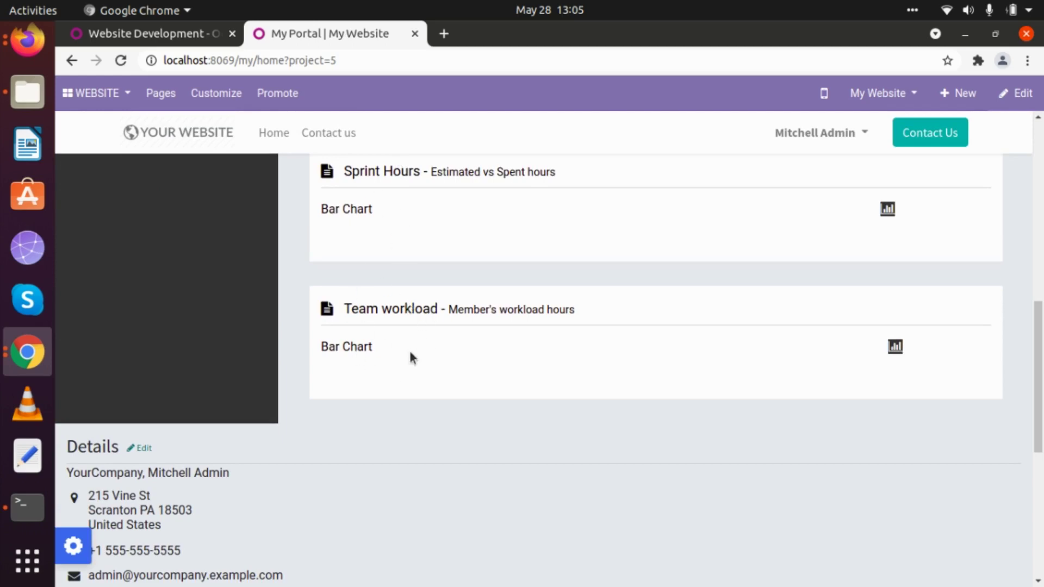
scroll(410, 356, up, 10)
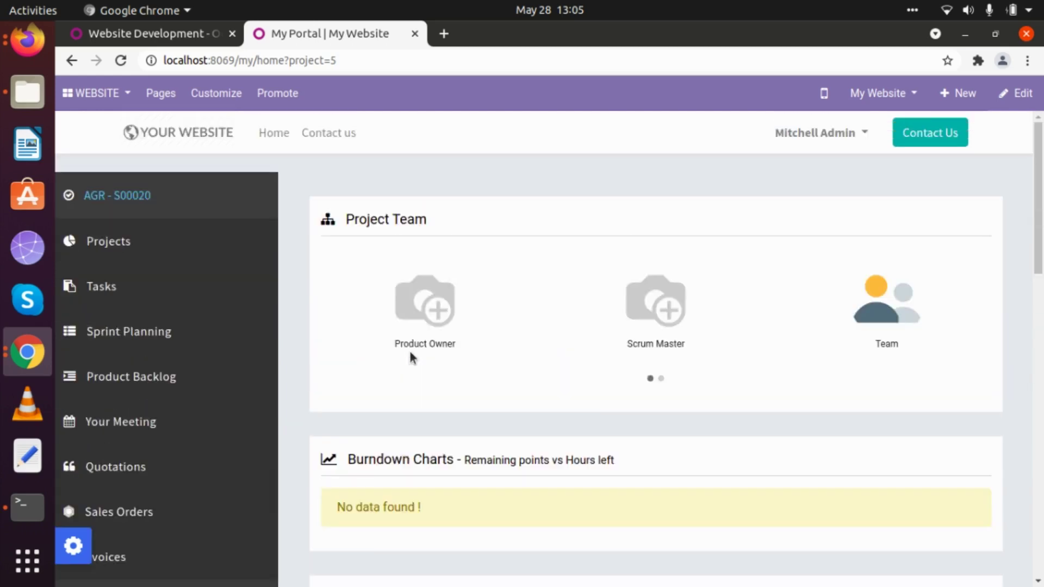
Switch the portal dashboard to the Website Development project.
click(79, 197)
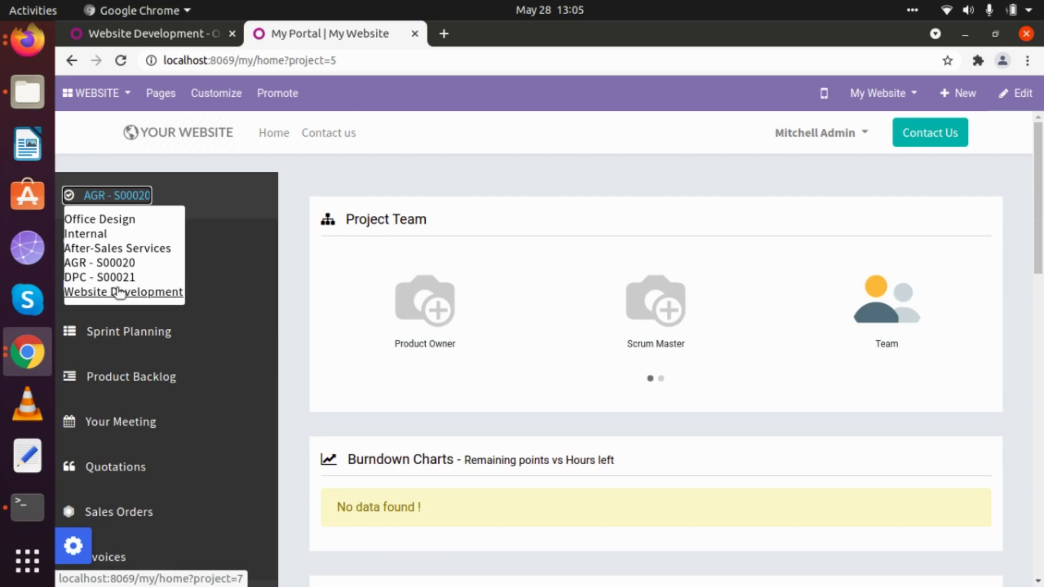
click(119, 292)
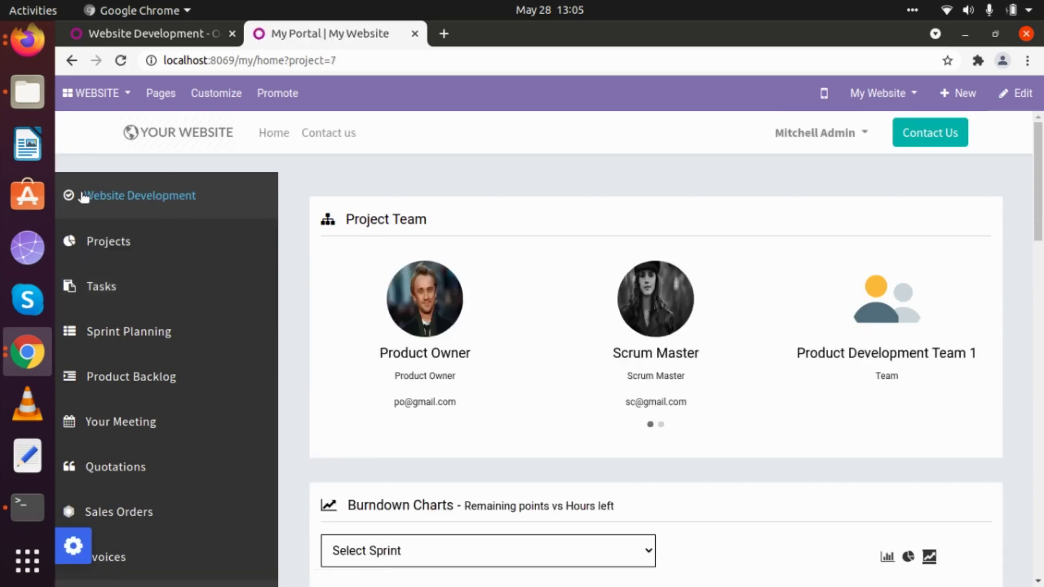
click(111, 196)
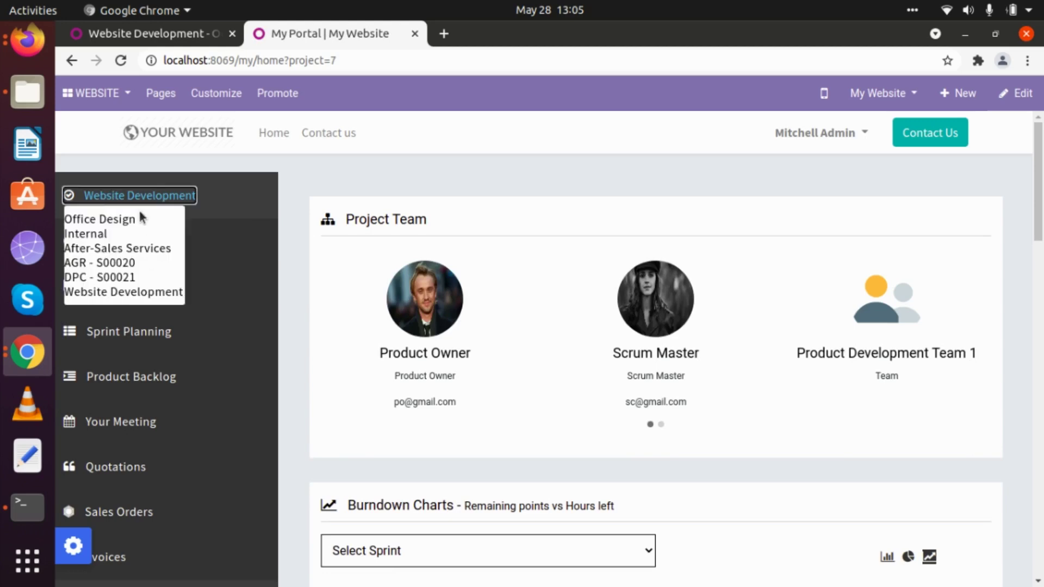
click(308, 178)
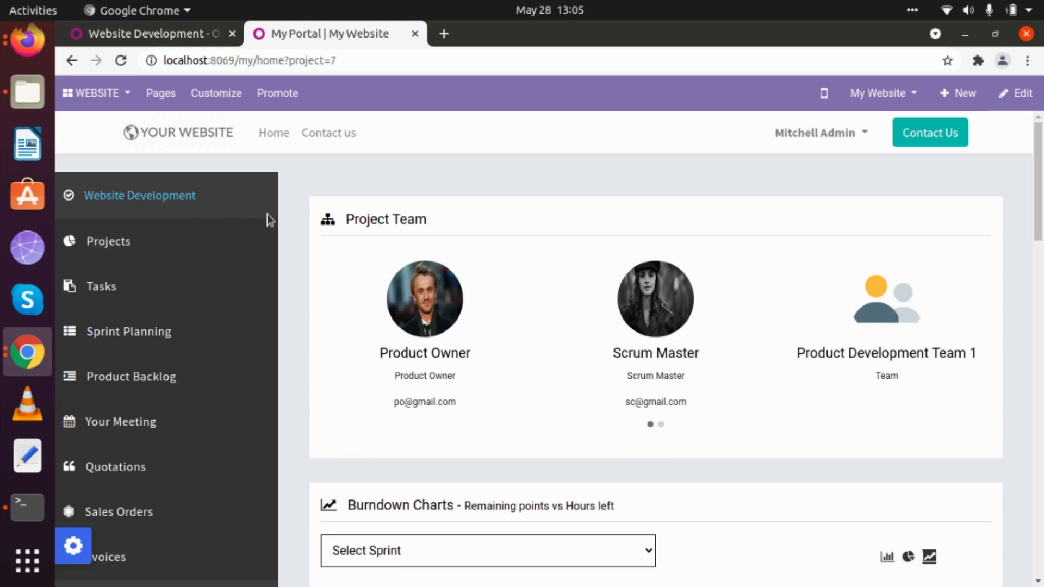
Show the second page of the Project Team section and review the individual team members.
scroll(365, 350, down, 2)
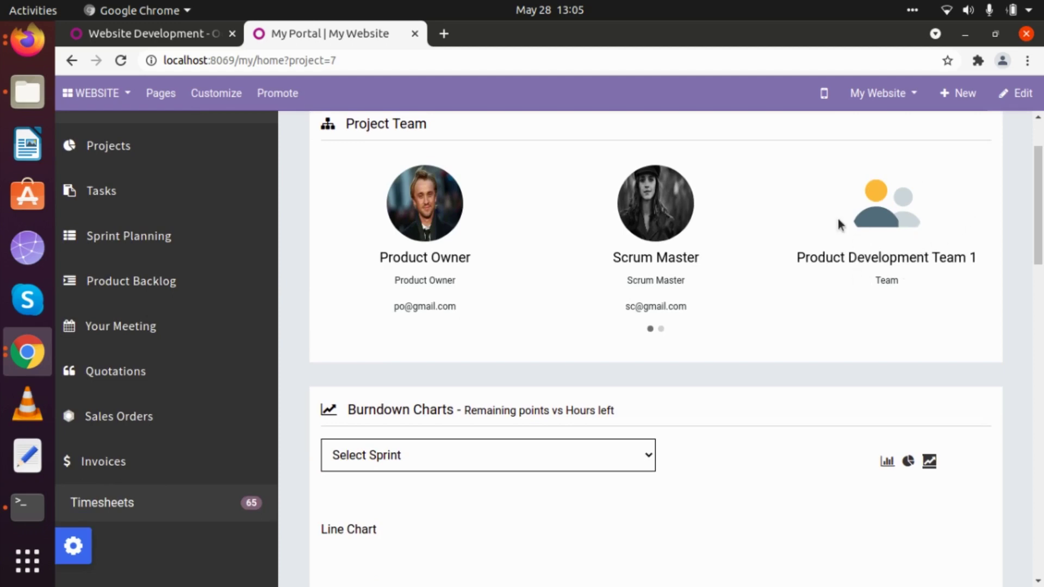
click(661, 330)
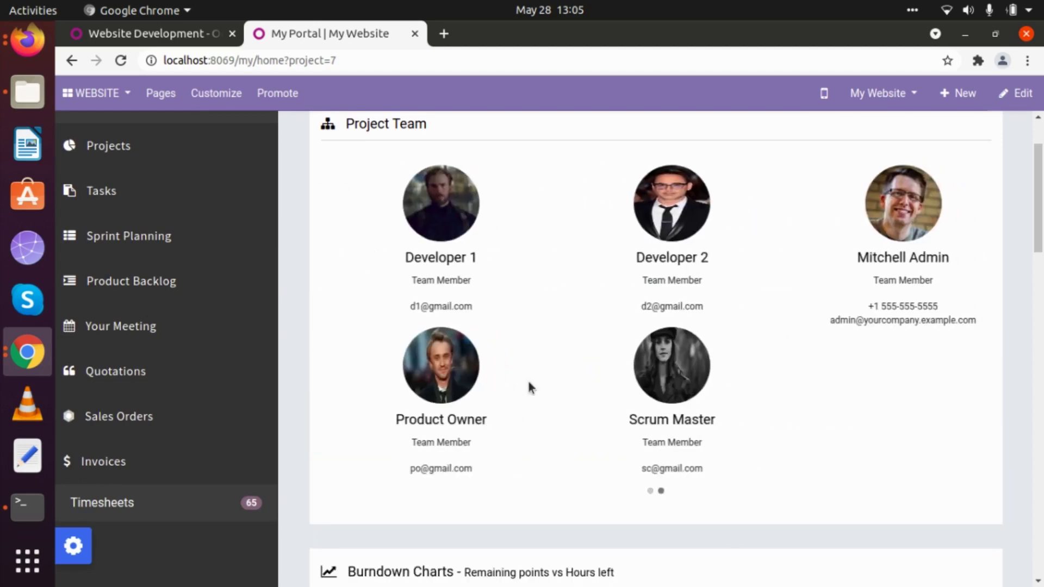
scroll(530, 387, up, 1)
scroll(496, 412, down, 1)
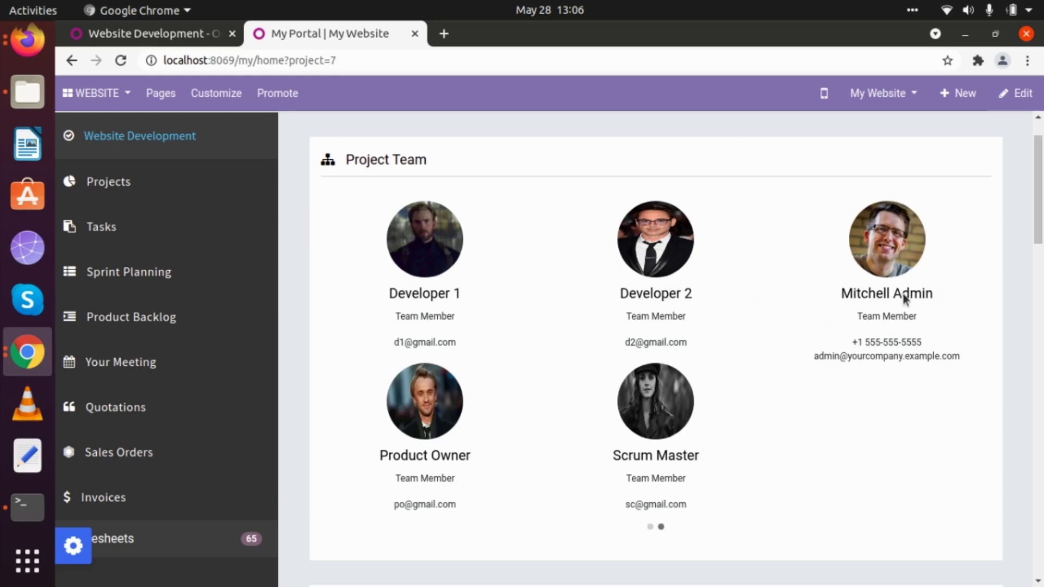
scroll(429, 448, down, 3)
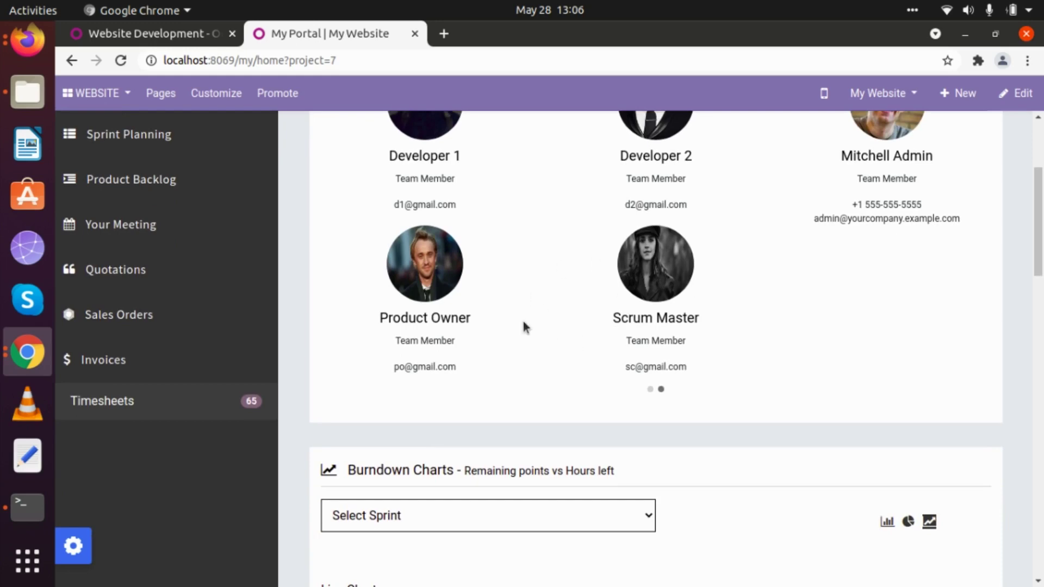
scroll(523, 322, down, 1)
scroll(523, 323, up, 4)
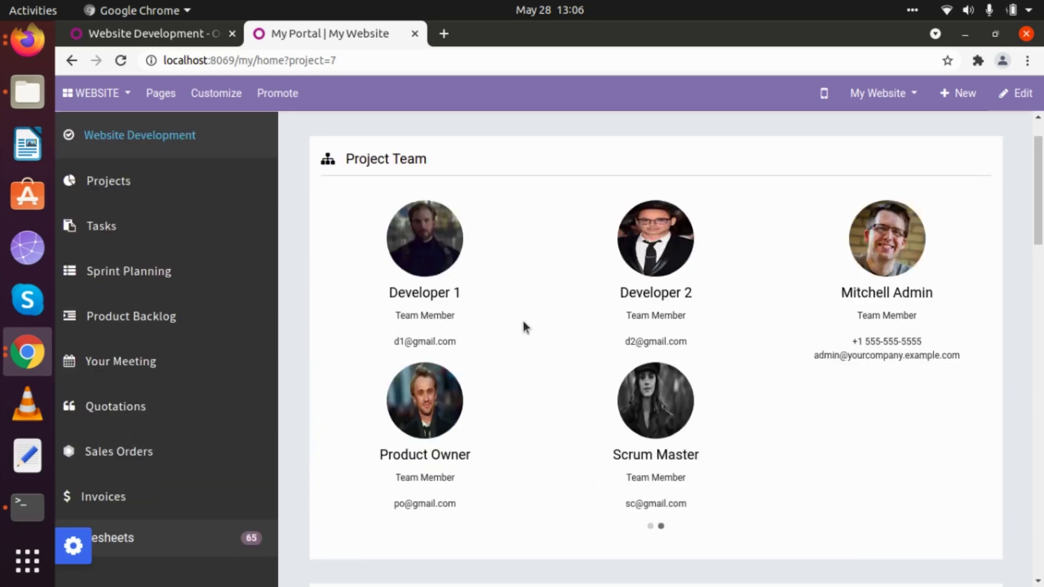
scroll(503, 354, down, 3)
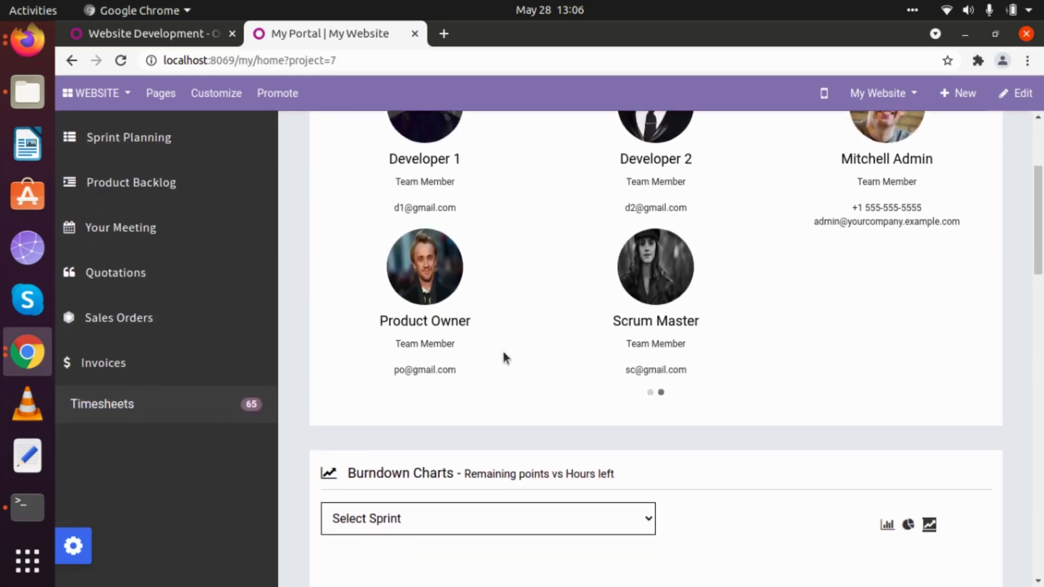
Select the Login Screen sprint (2021-05-27 to 2021-06-07) for the Burndown Charts and review its line chart.
scroll(503, 357, down, 2)
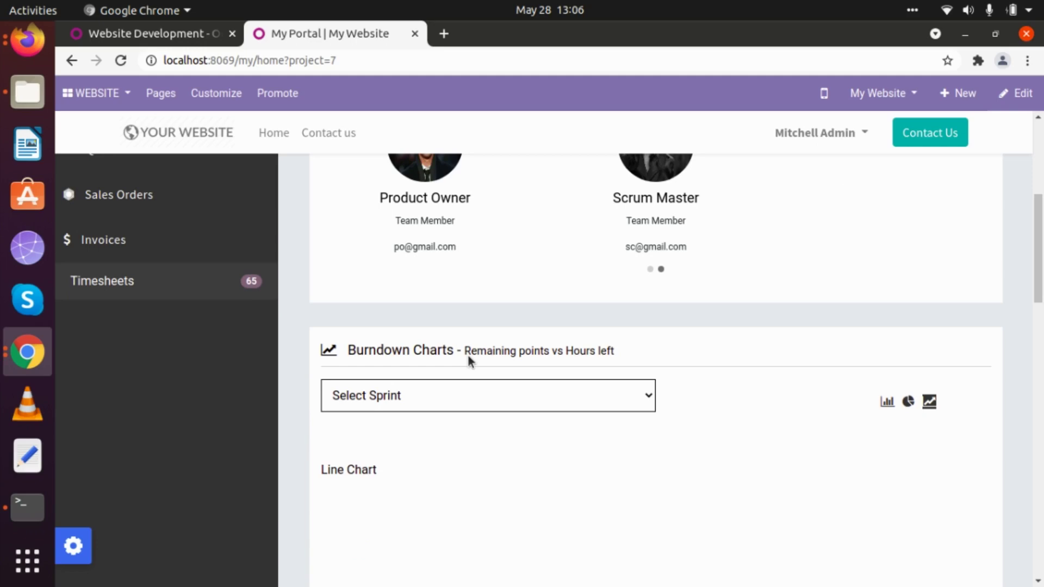
scroll(743, 381, down, 2)
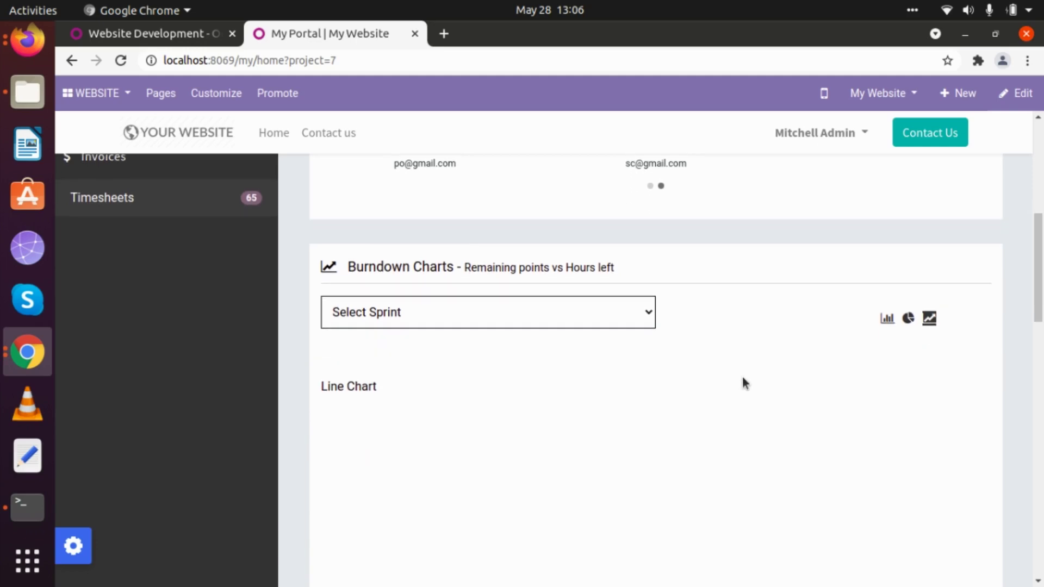
click(471, 312)
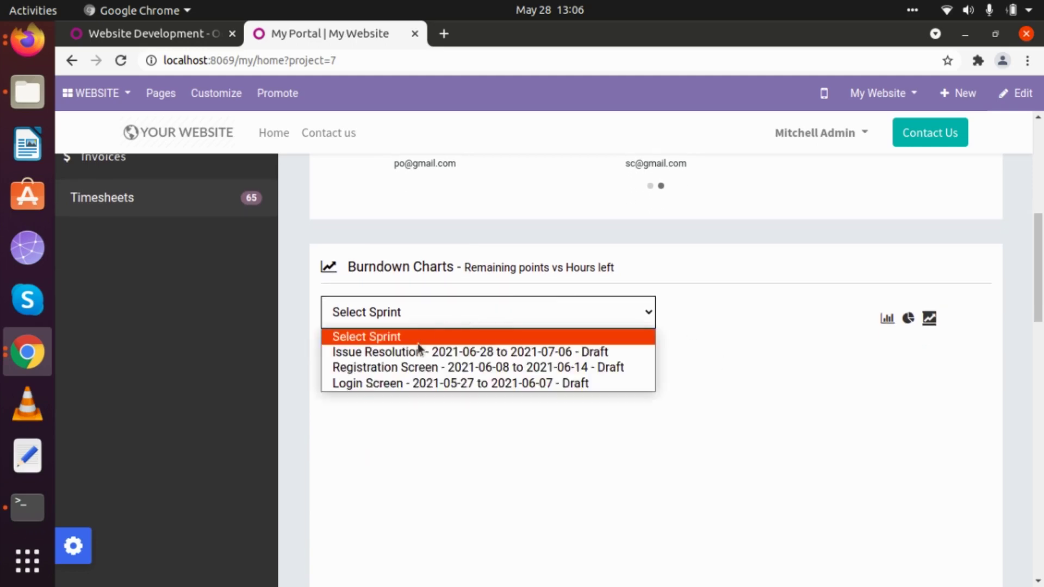
click(405, 384)
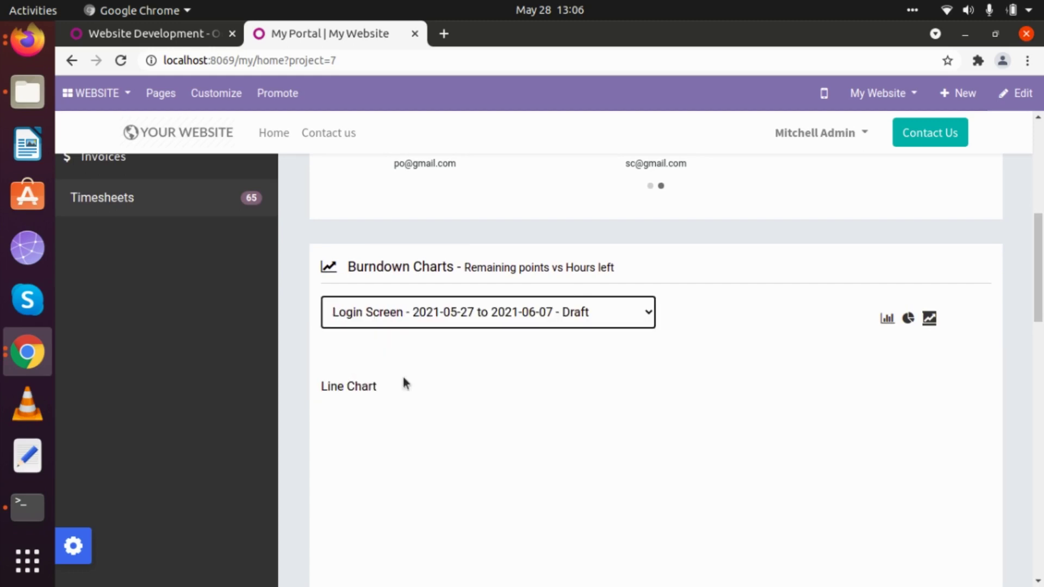
scroll(404, 380, down, 2)
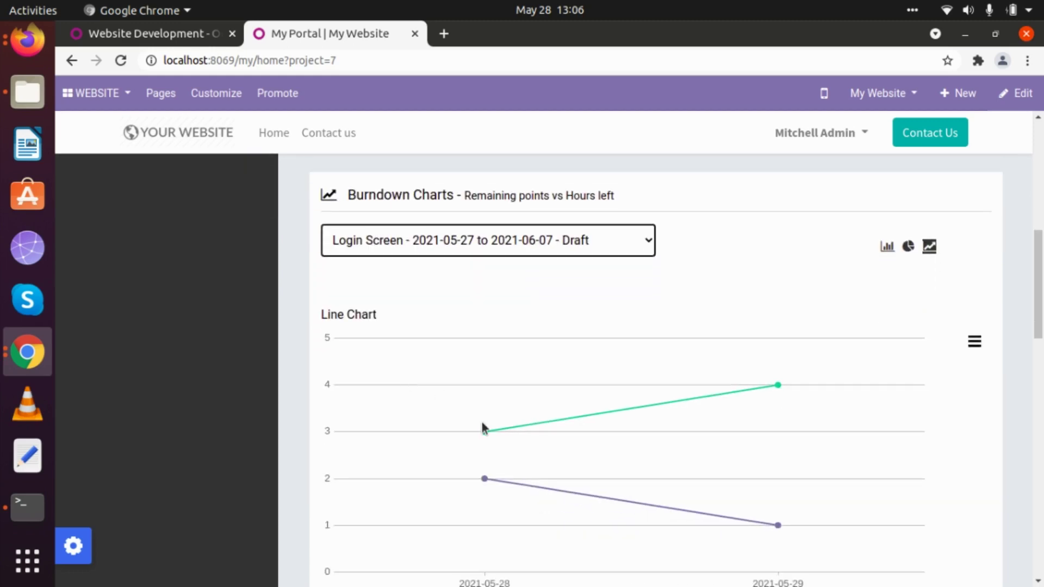
scroll(484, 429, down, 3)
Switch the burndown chart through the bar and line views, ending on the pie chart, and examine its slices.
scroll(567, 375, up, 4)
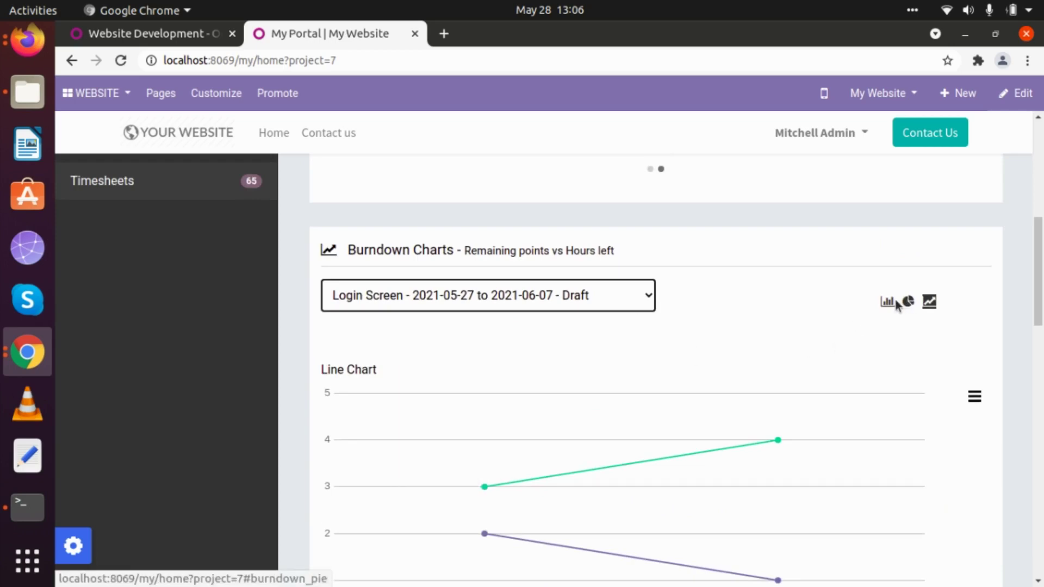
click(888, 302)
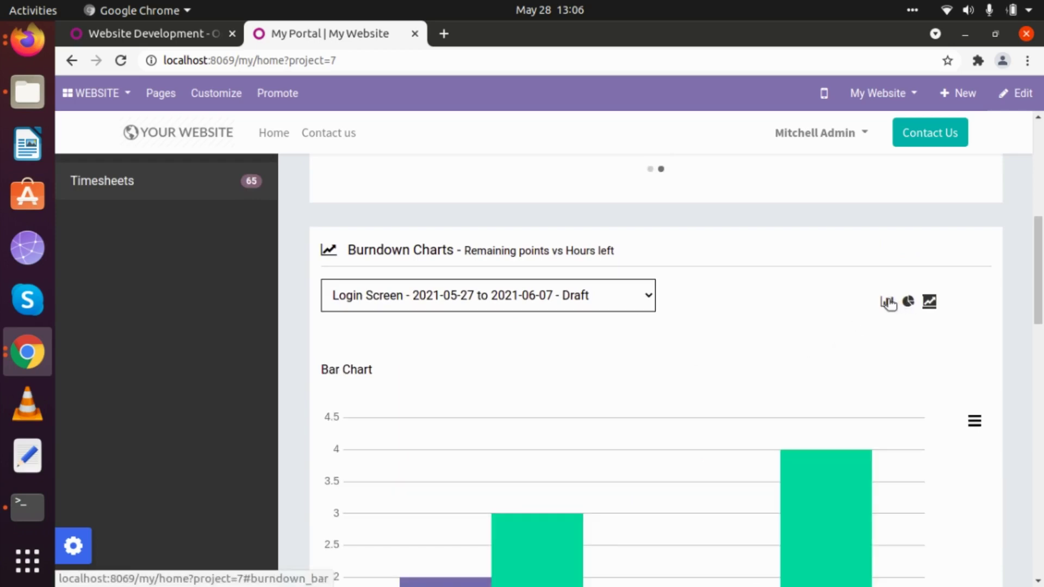
click(929, 303)
click(908, 301)
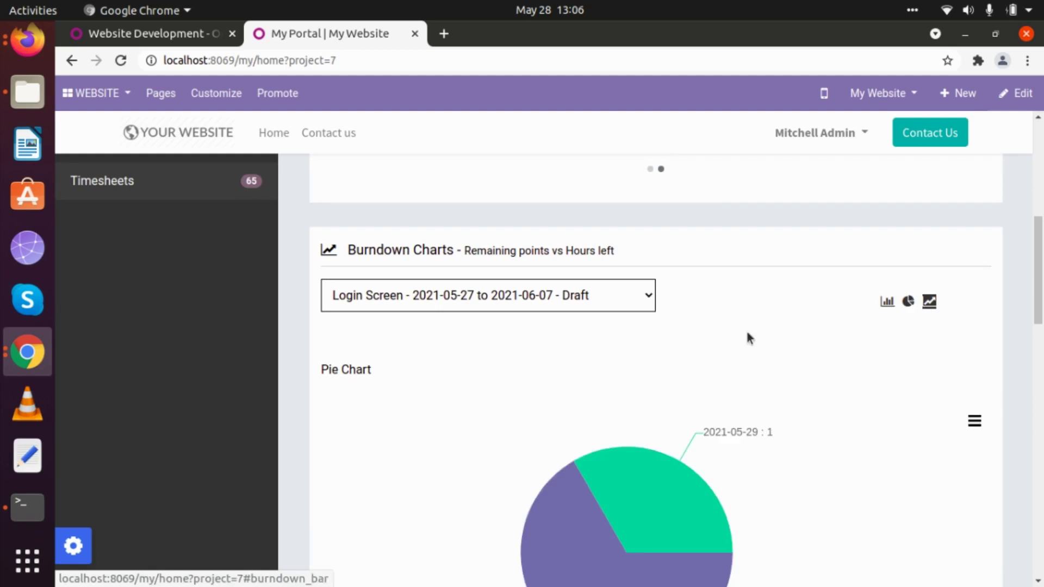
scroll(730, 359, down, 3)
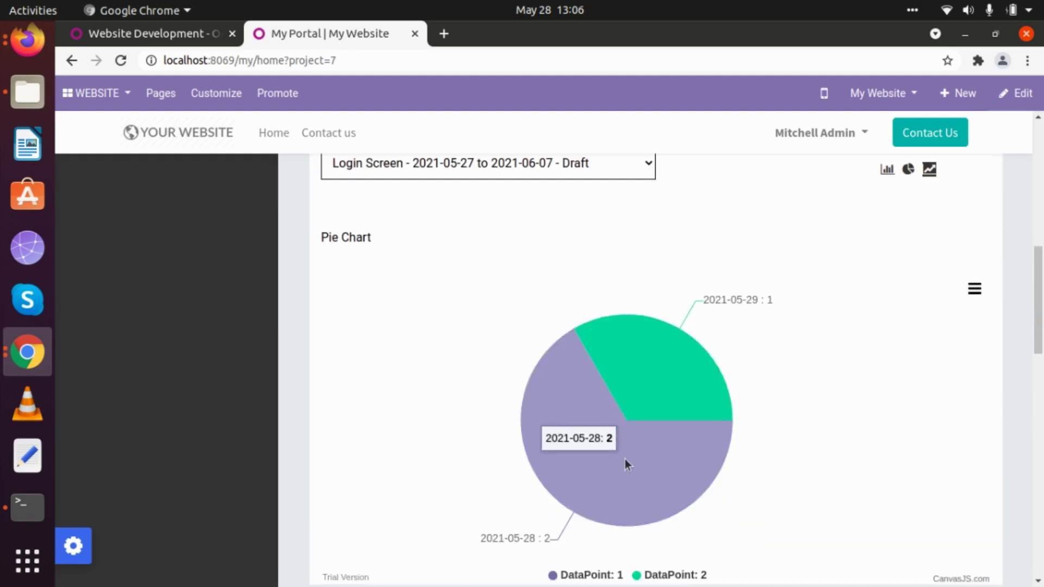
scroll(624, 459, down, 1)
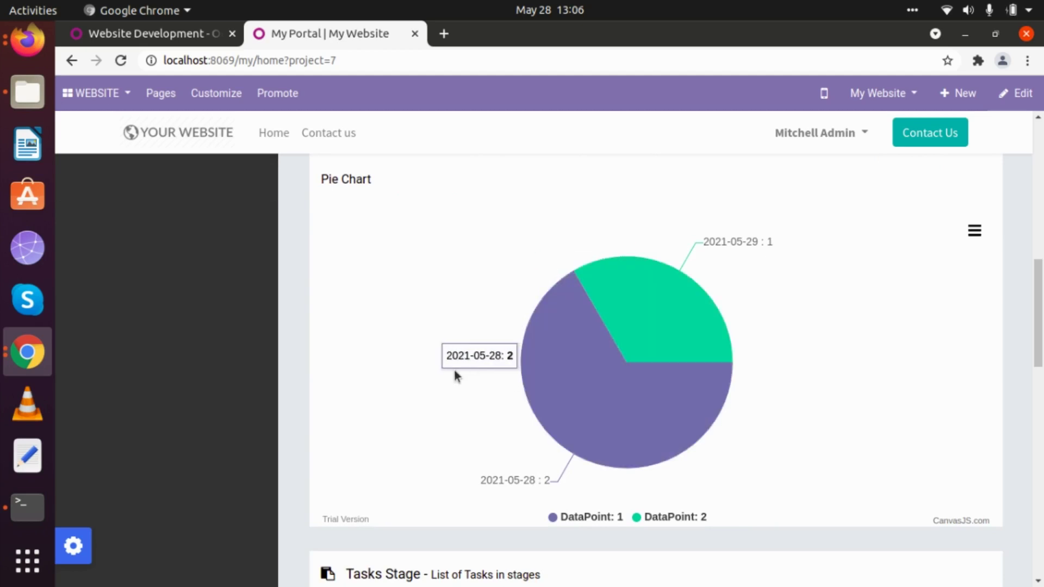
Display the Tasks Stage bar chart and examine the number of tasks in the Analysis, Design and Development stages.
scroll(414, 374, down, 5)
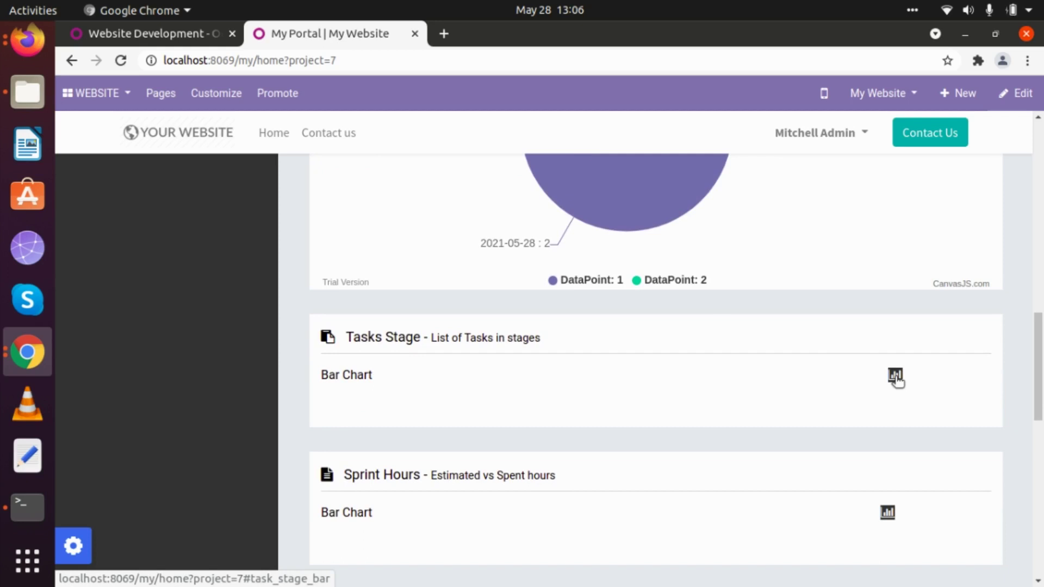
click(895, 376)
scroll(719, 398, down, 2)
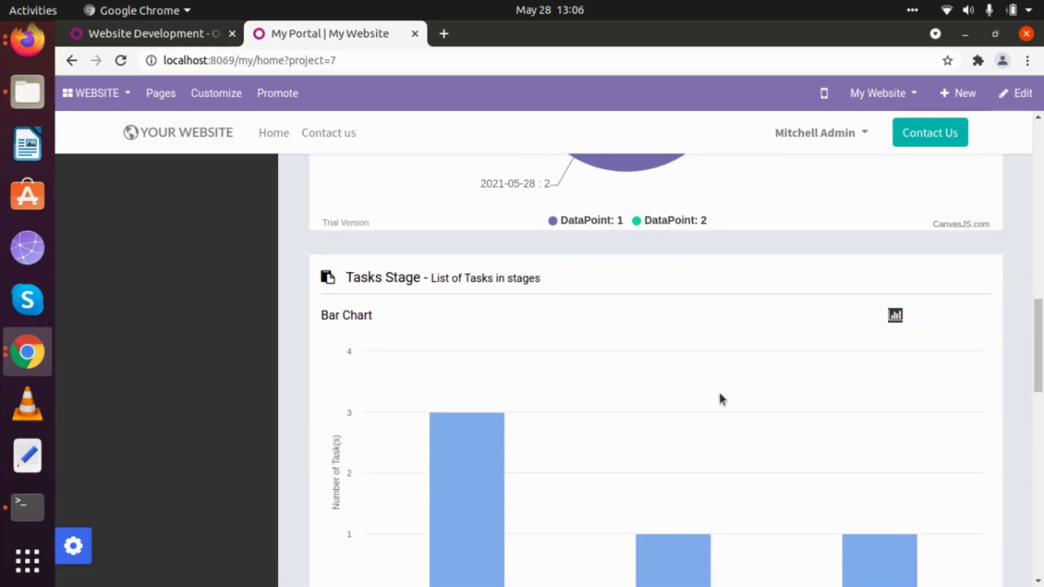
scroll(719, 394, down, 1)
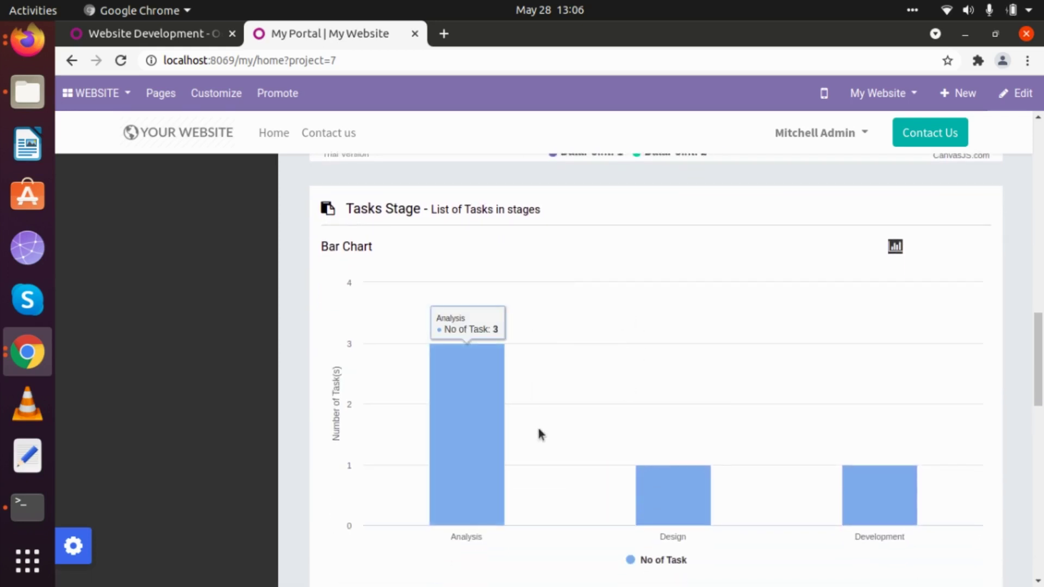
scroll(506, 555, down, 1)
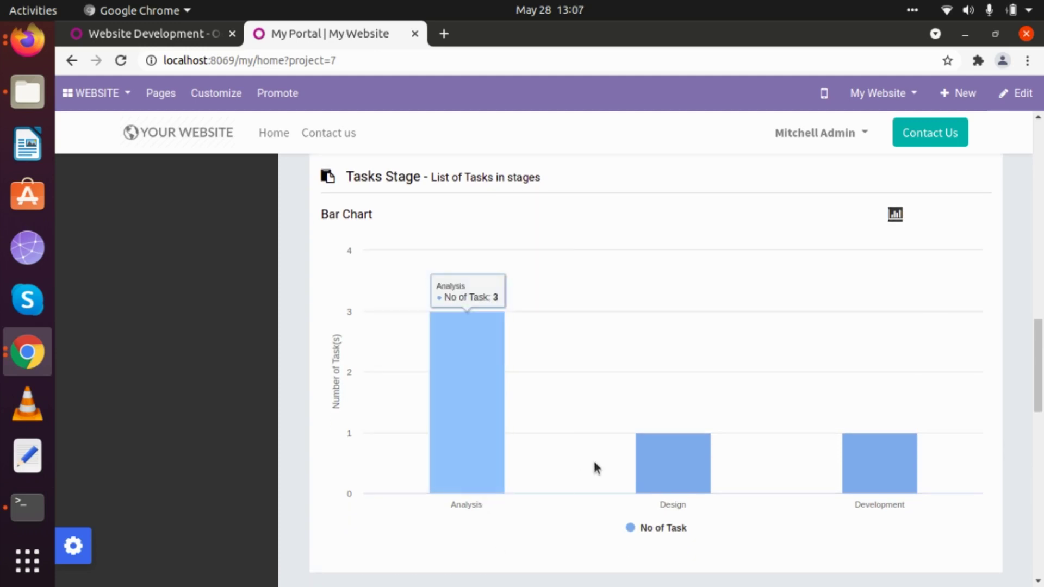
mouse_move(672, 471)
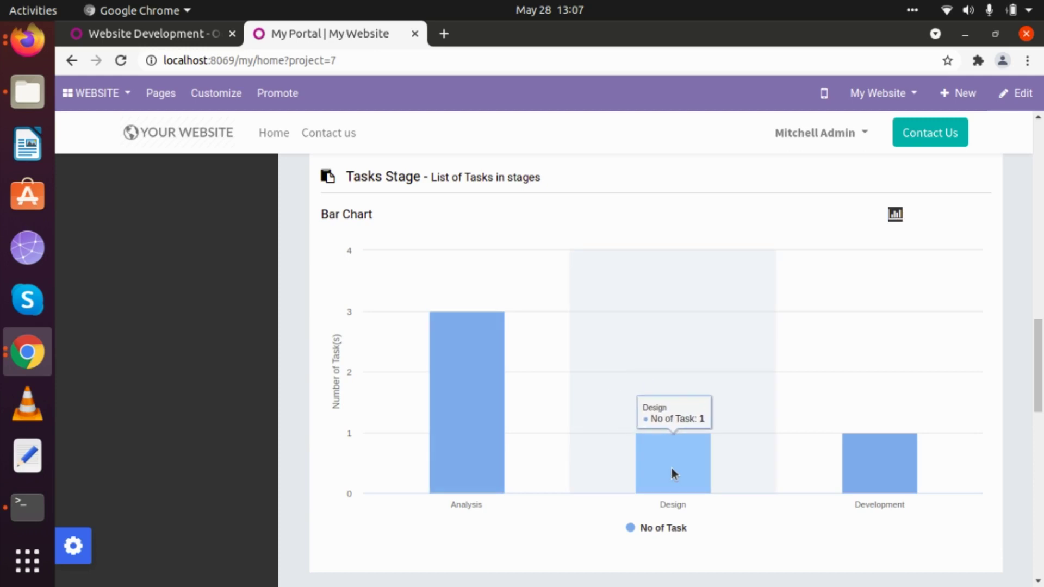
mouse_move(866, 443)
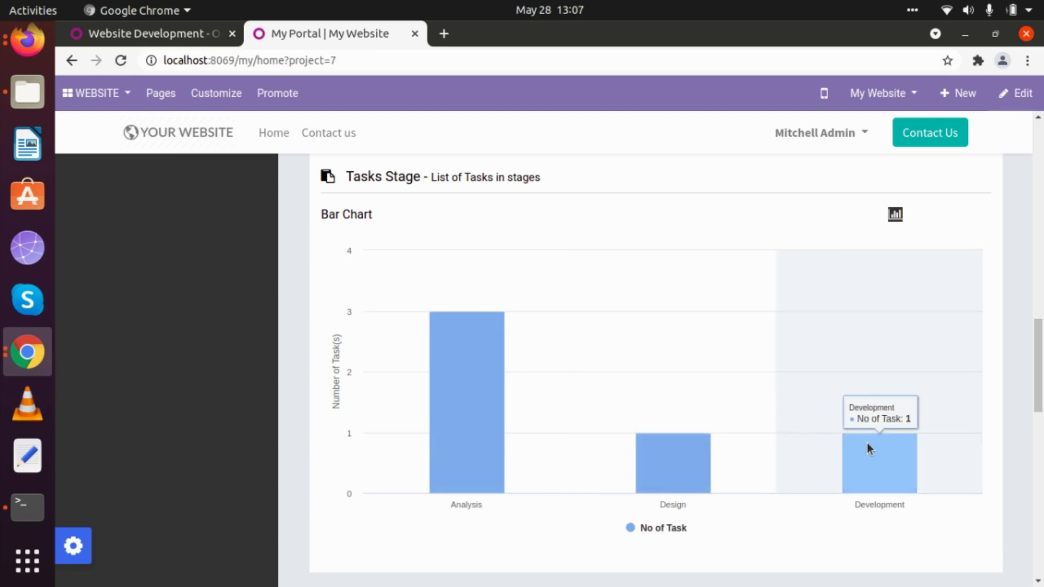
scroll(866, 442, down, 2)
scroll(866, 443, up, 3)
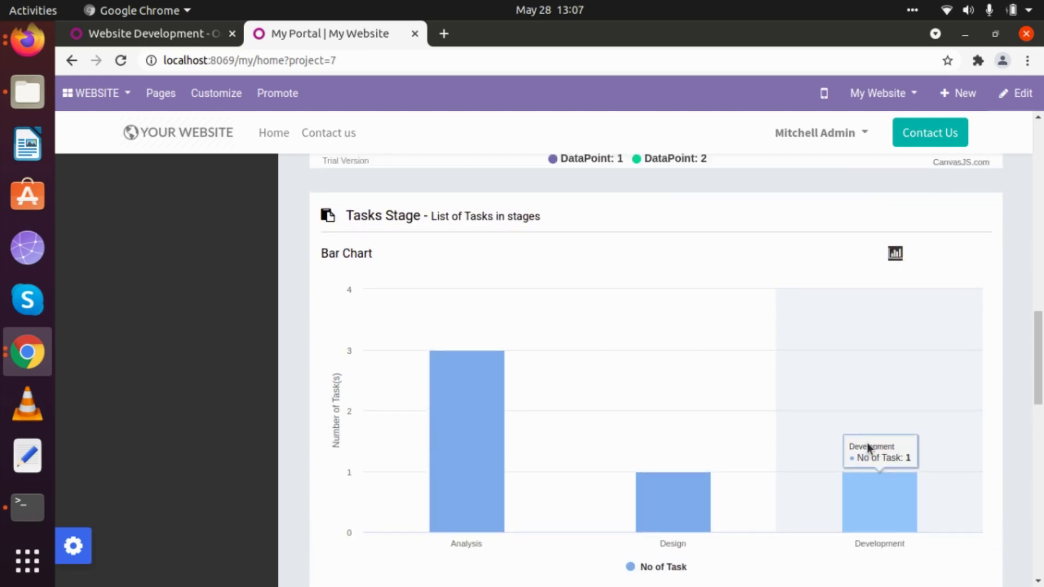
scroll(643, 384, down, 1)
scroll(643, 384, up, 1)
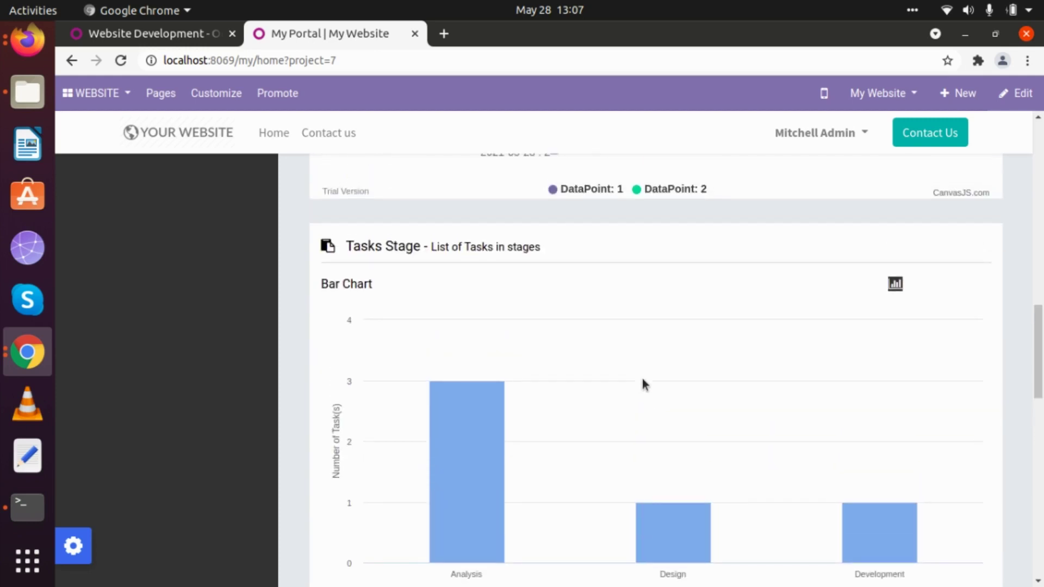
Display the Sprint Hours bar chart and examine the estimated hours of the Issue Resolution sprint.
scroll(643, 379, down, 6)
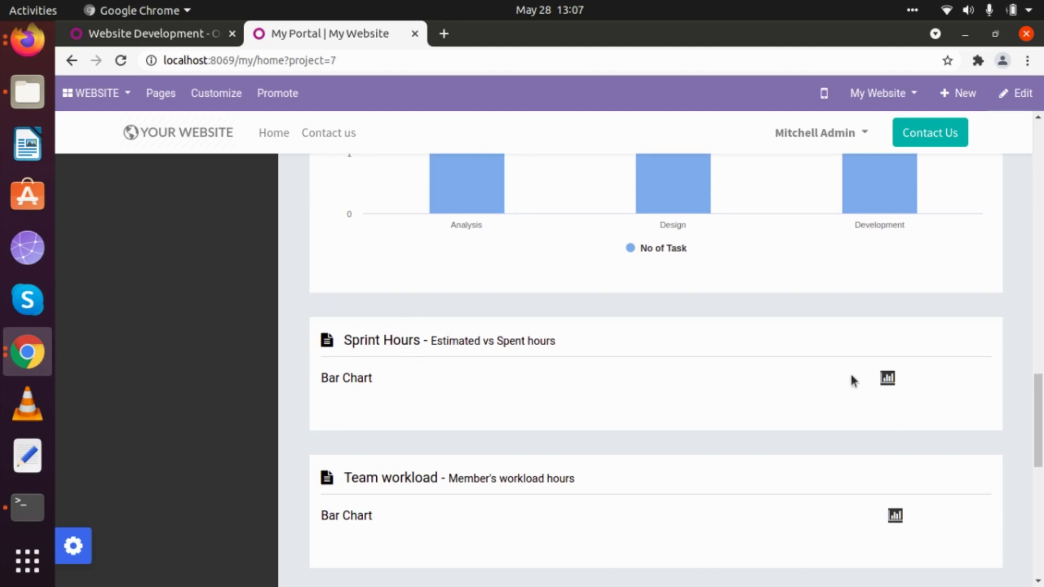
click(887, 379)
scroll(688, 406, down, 3)
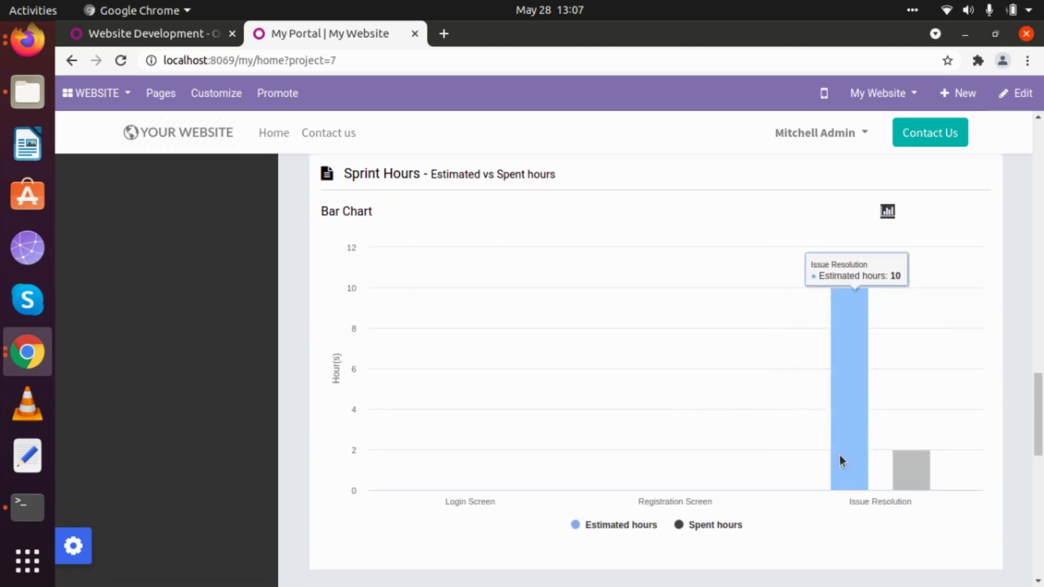
mouse_move(831, 418)
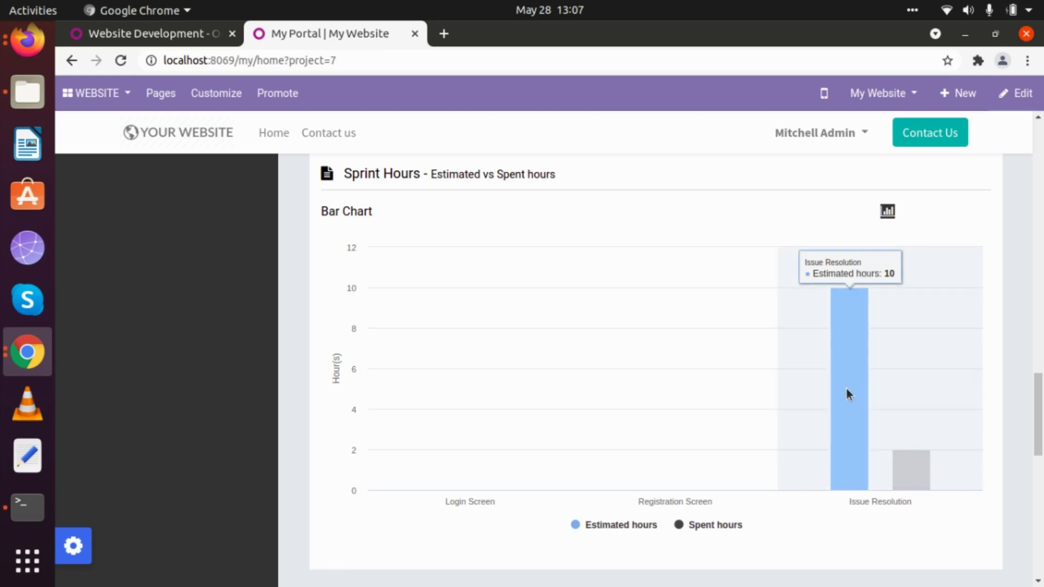
Examine the spent hours of the Issue Resolution sprint, and display the Team workload bar chart.
mouse_move(909, 479)
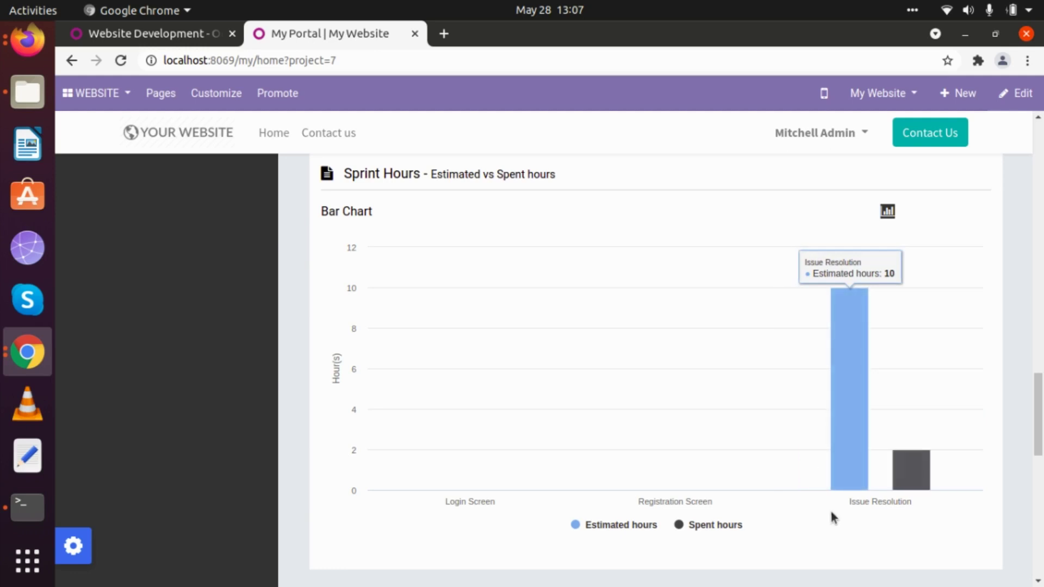
scroll(824, 520, down, 1)
scroll(824, 520, down, 4)
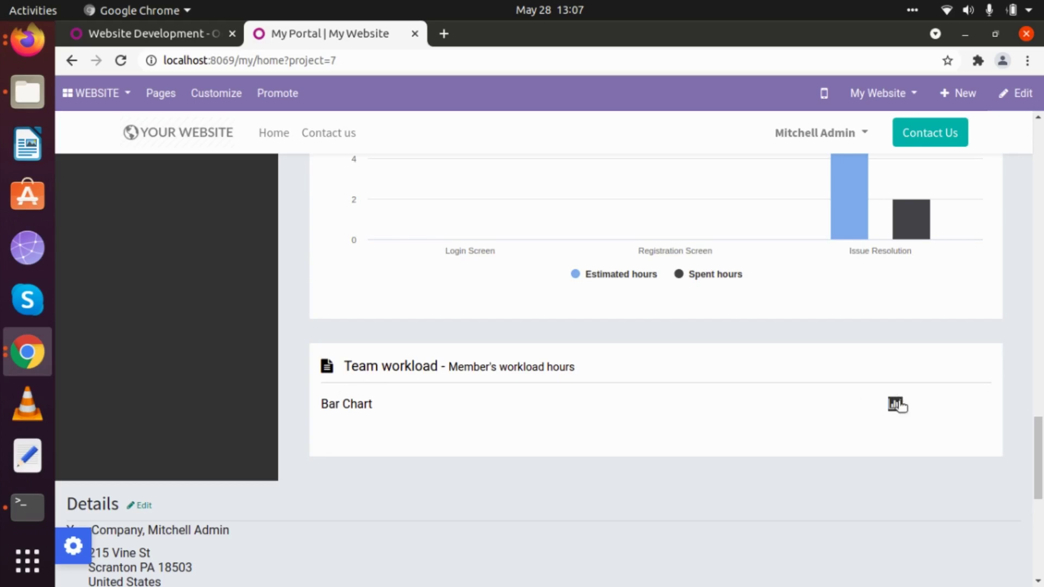
scroll(606, 430, down, 3)
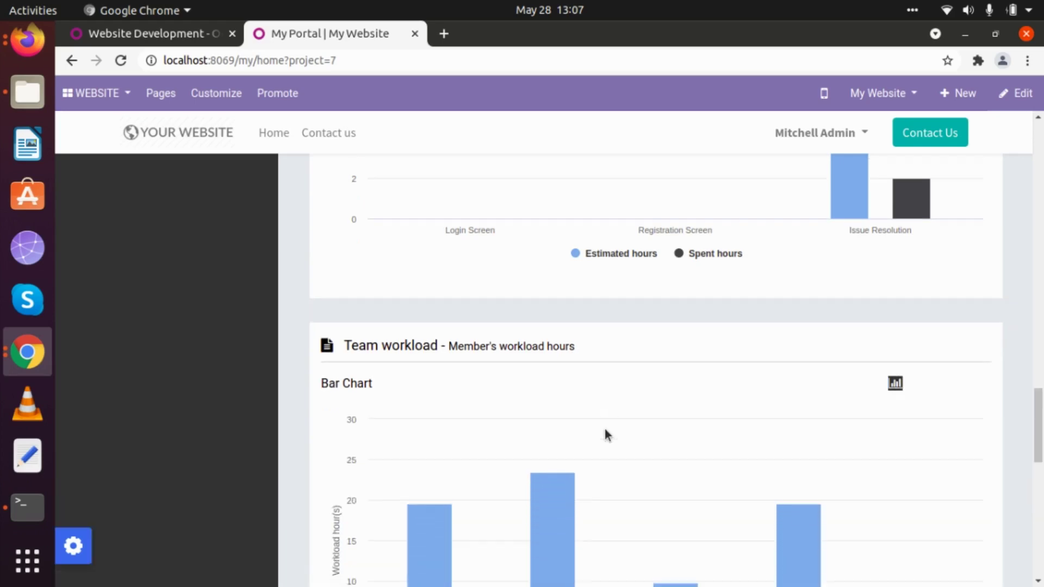
mouse_move(513, 383)
scroll(484, 386, down, 2)
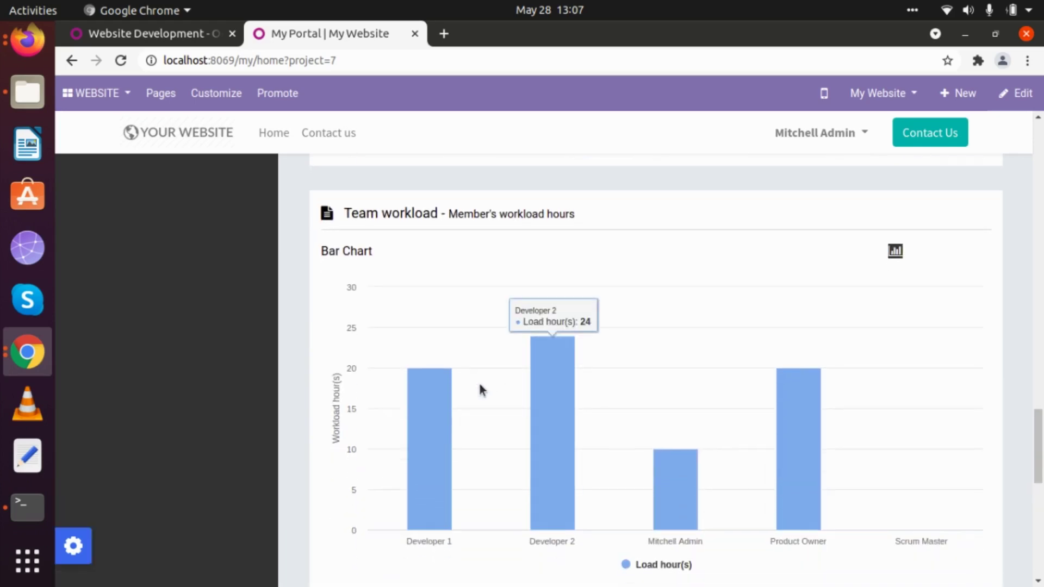
Examine the load hours of each team member in the Team workload chart, from Developer 1 through Product Owner.
mouse_move(417, 302)
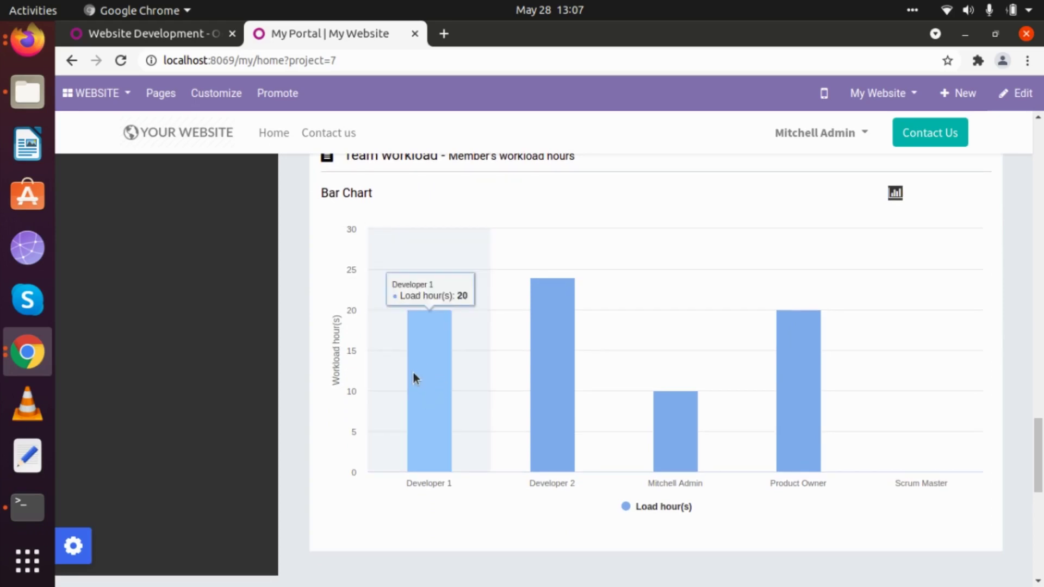
mouse_move(547, 408)
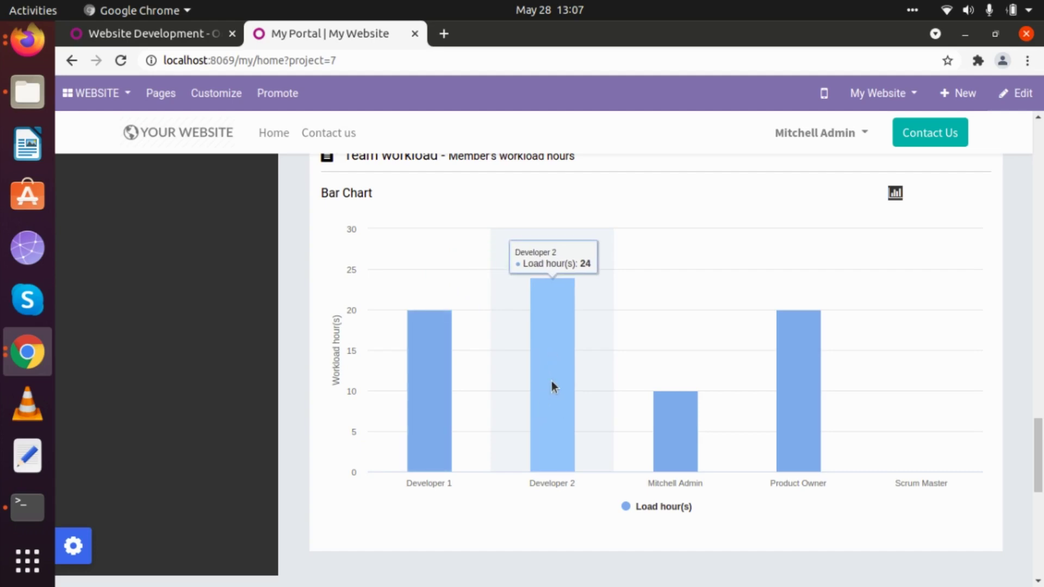
scroll(552, 380, up, 1)
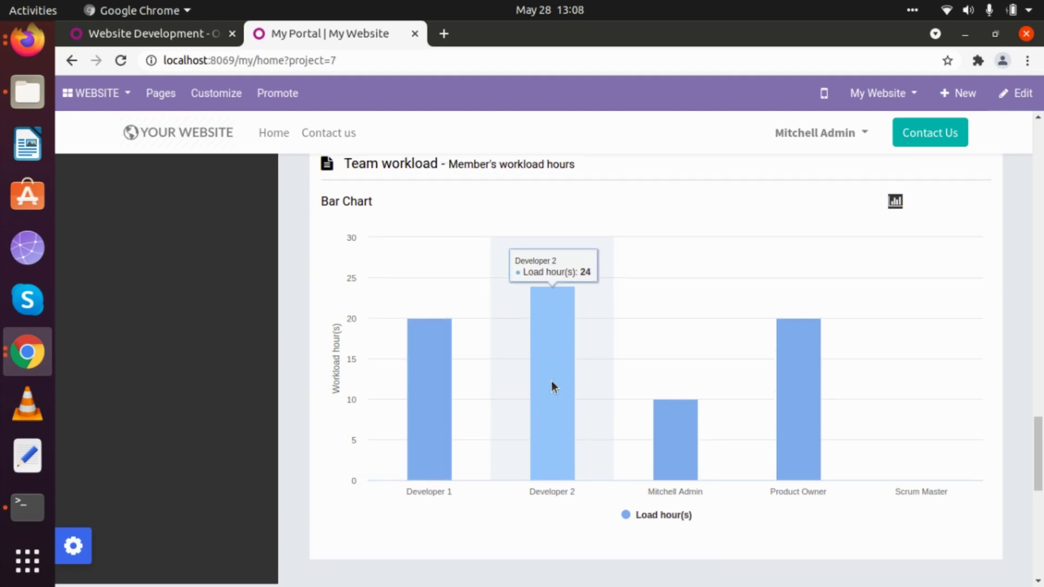
mouse_move(675, 431)
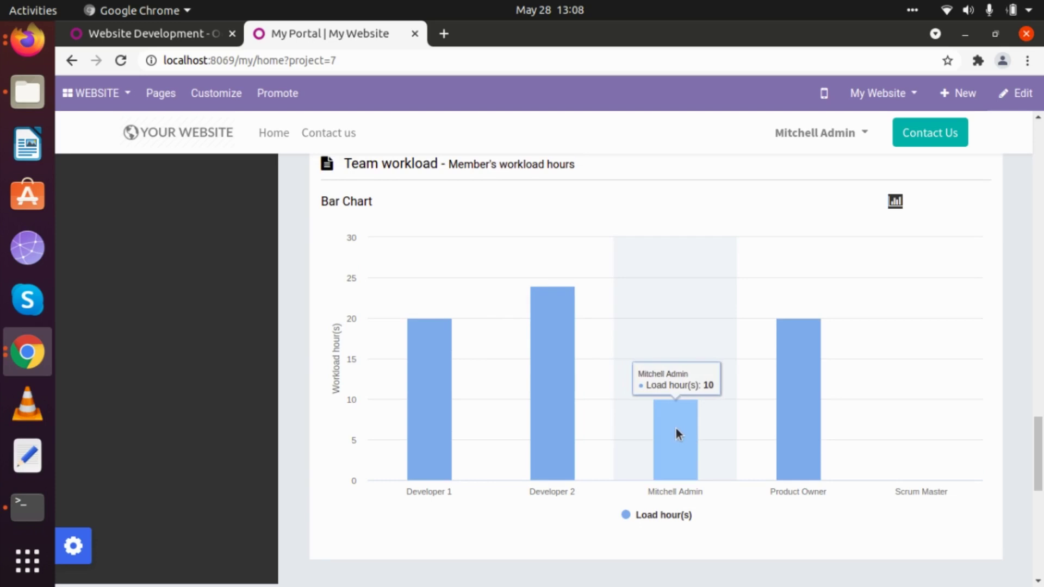
mouse_move(799, 366)
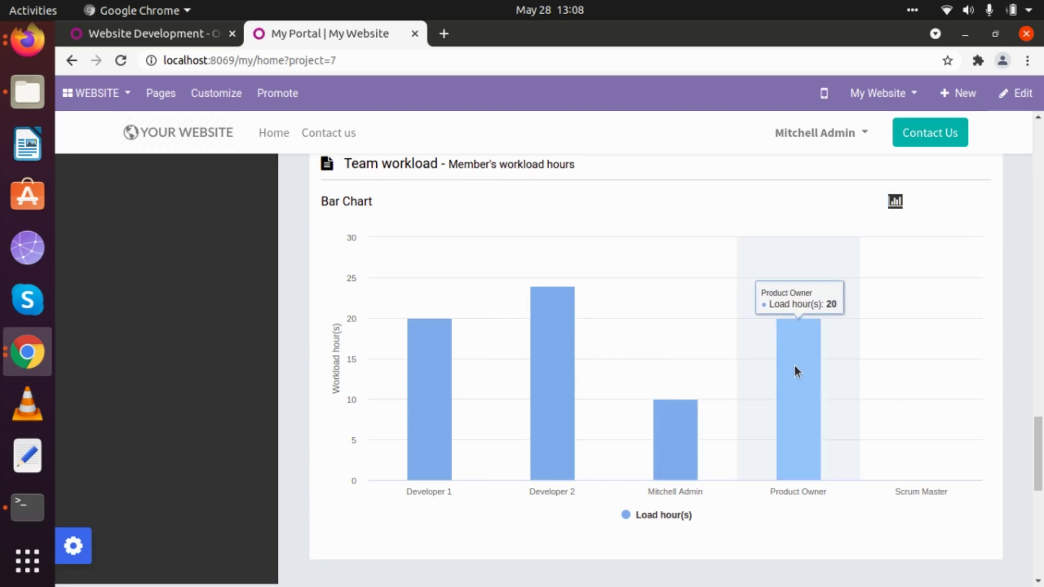
scroll(794, 365, up, 1)
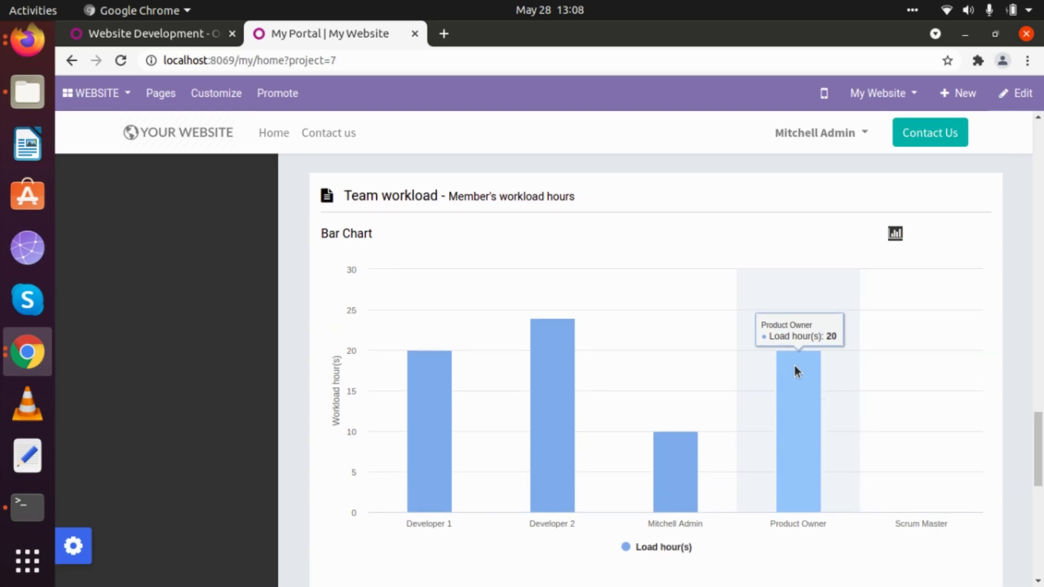
Open the Projects list, view the tasks of the Website Development project, and return to the list.
scroll(795, 365, up, 15)
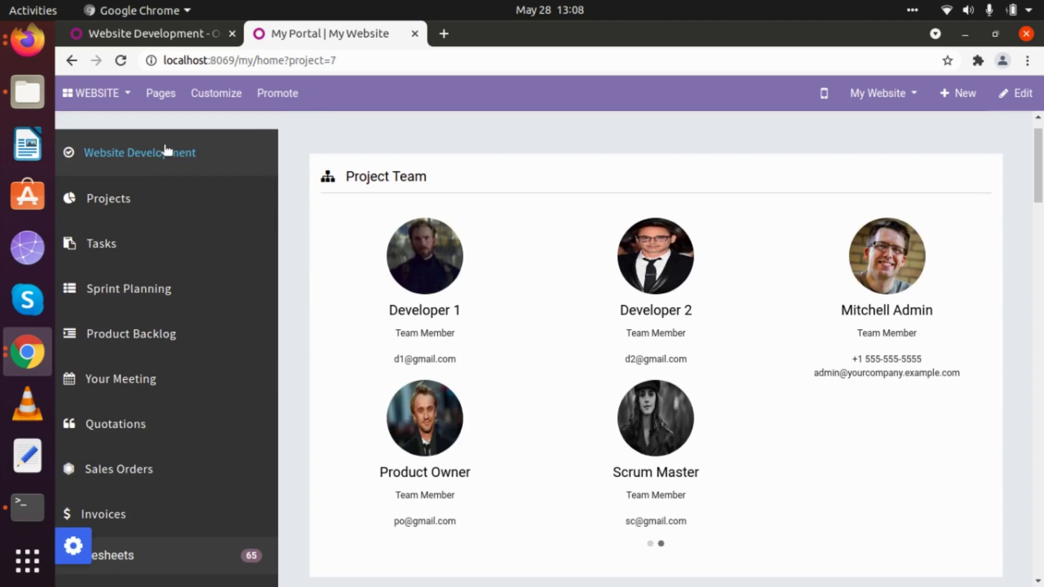
click(108, 199)
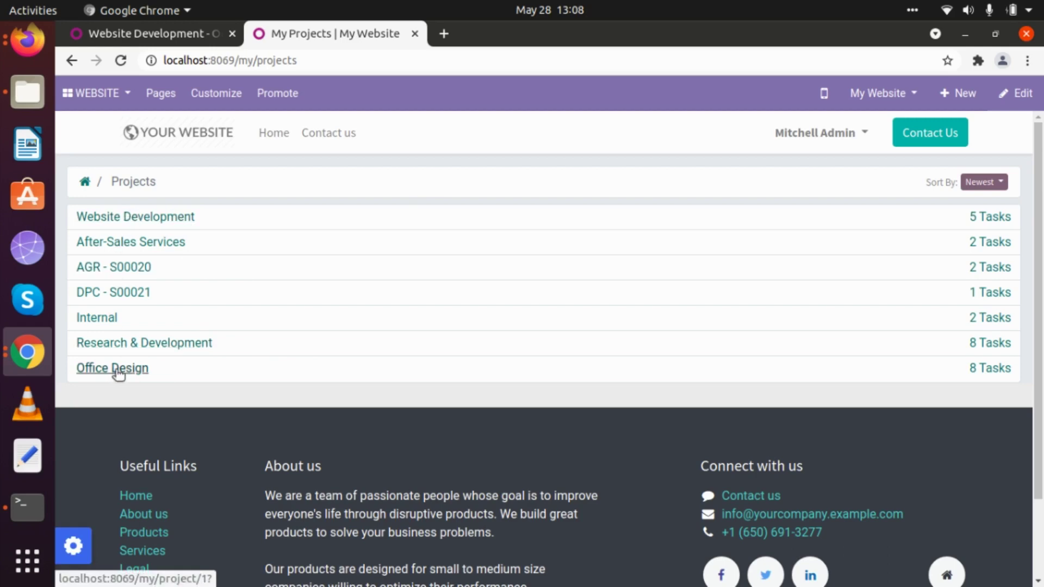
click(988, 217)
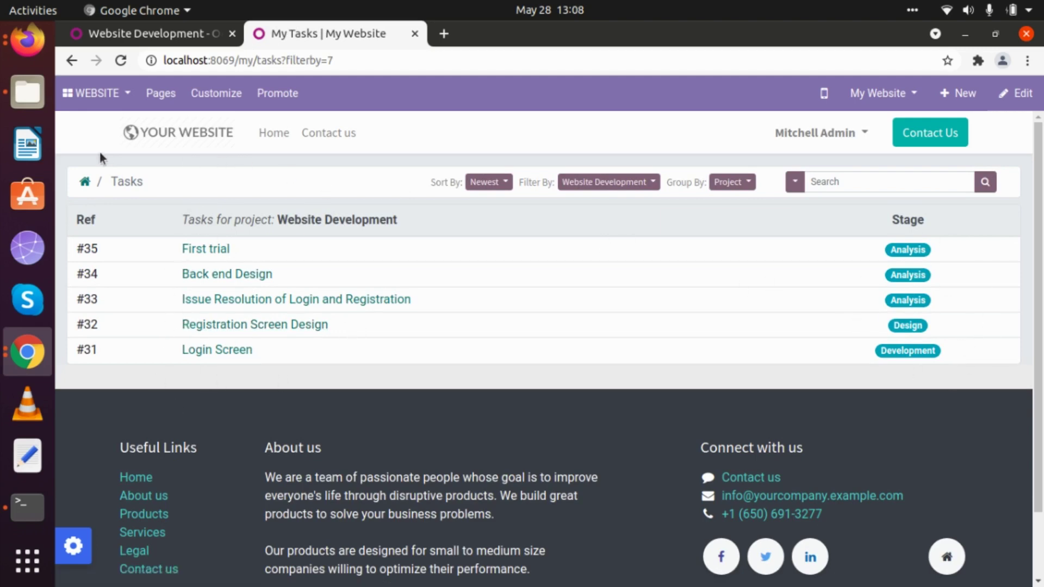
click(71, 60)
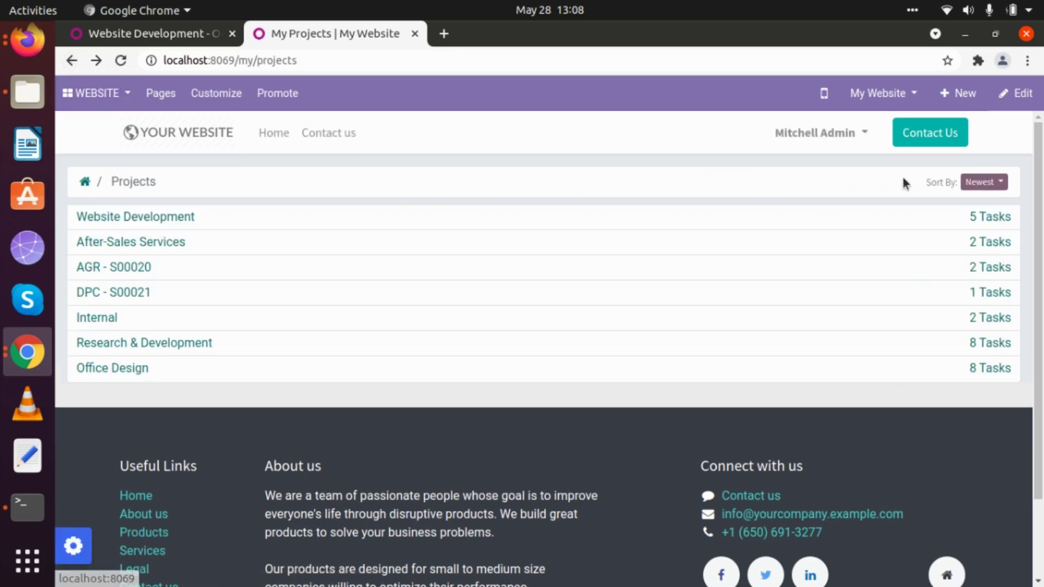
Sort the projects list by Name and switch the sorting back to Newest.
click(980, 185)
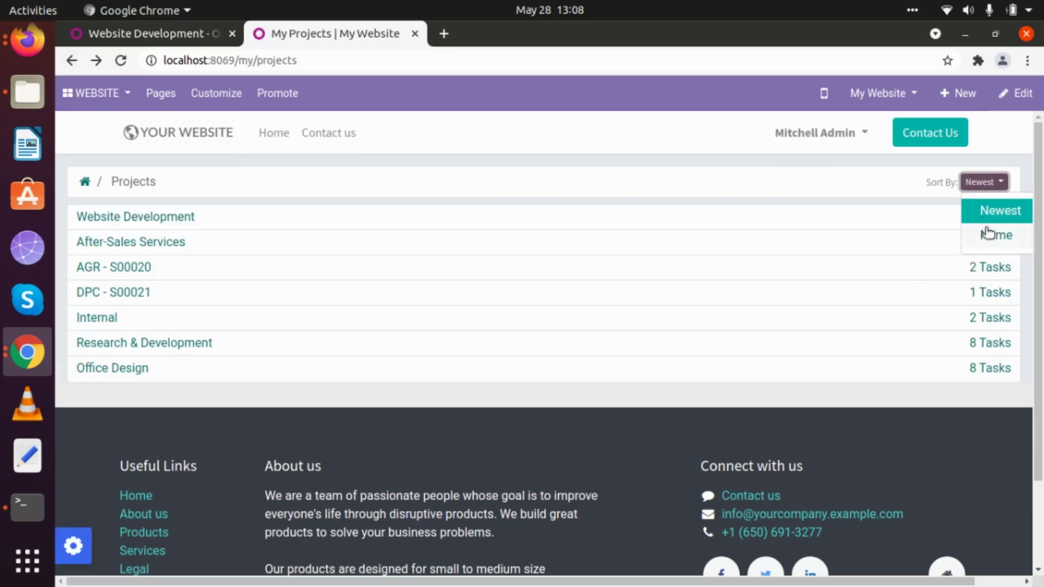
click(988, 233)
click(985, 181)
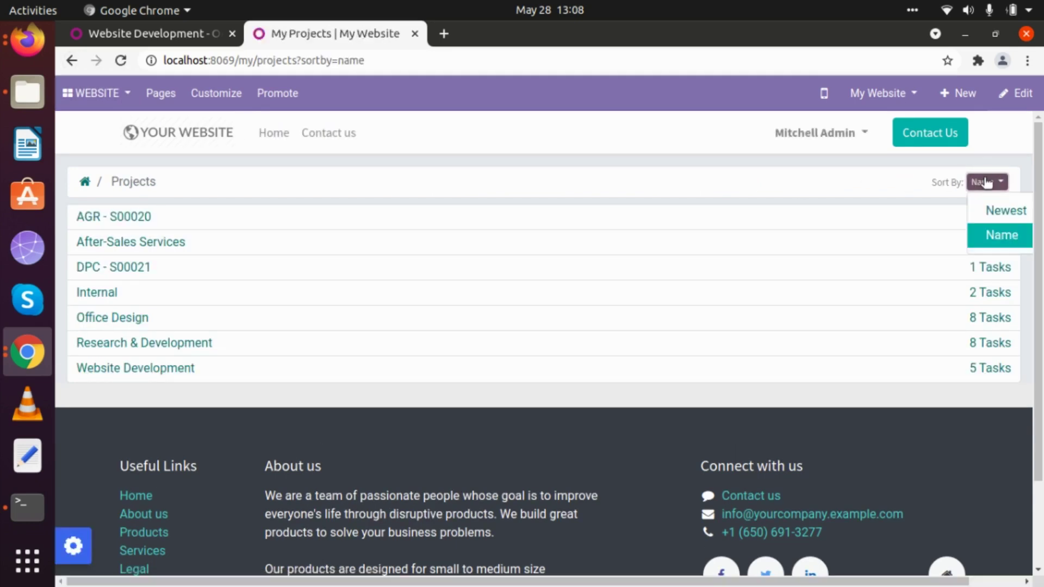
click(984, 202)
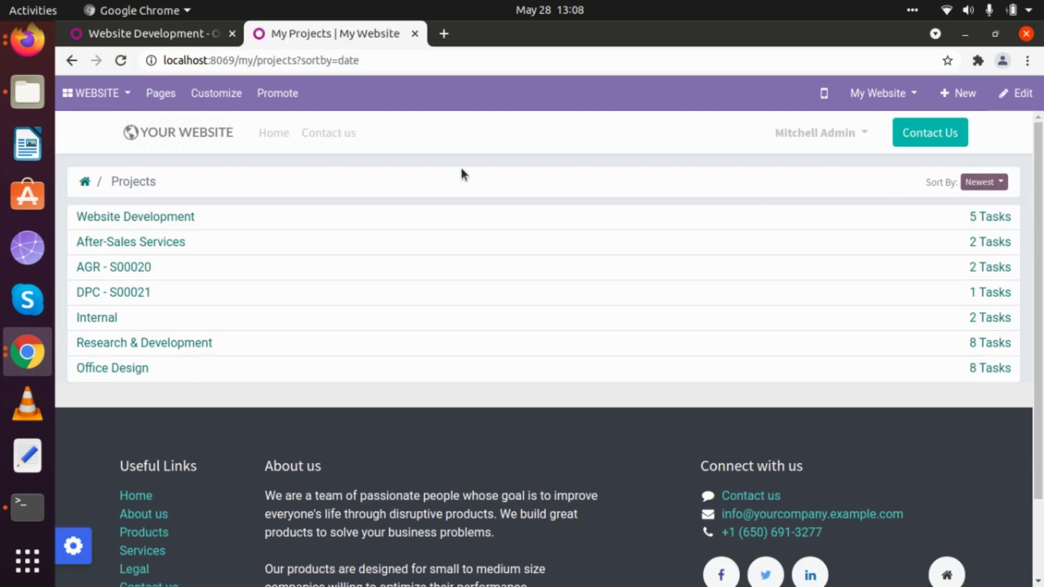
Return to the portal home dashboard and select the Website Development project.
click(71, 62)
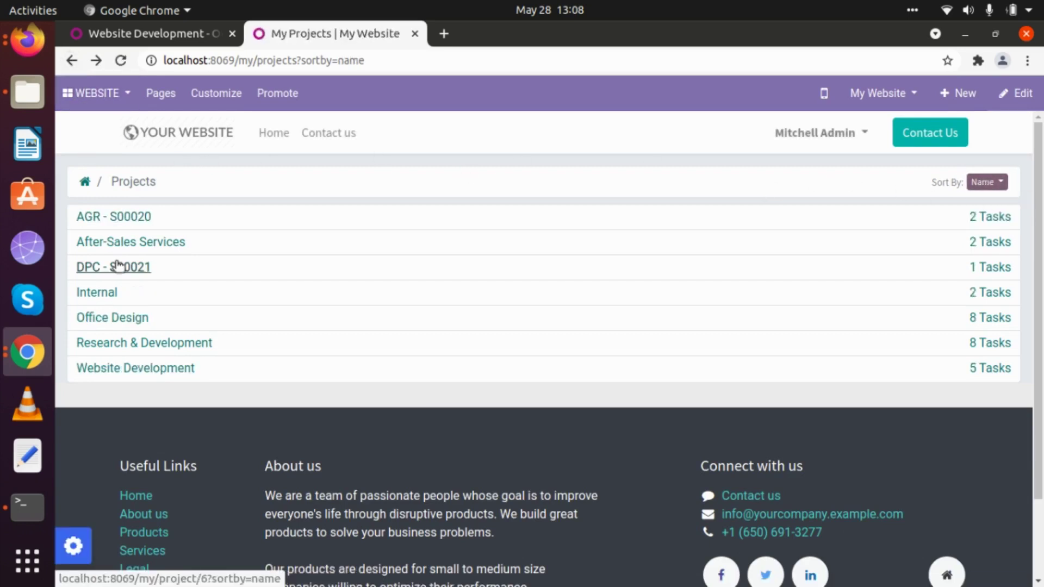
click(71, 61)
click(86, 182)
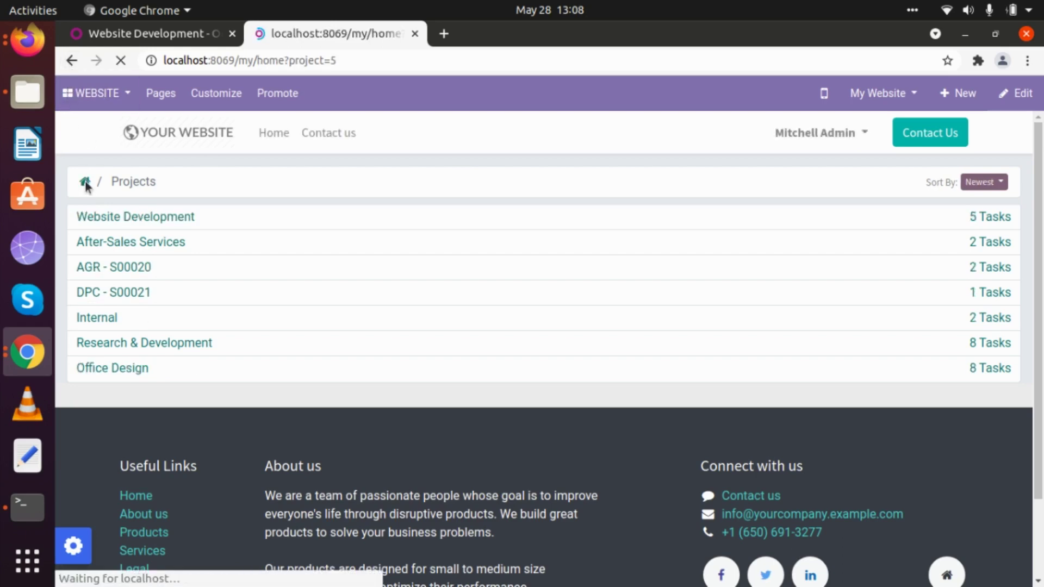
click(123, 196)
click(117, 291)
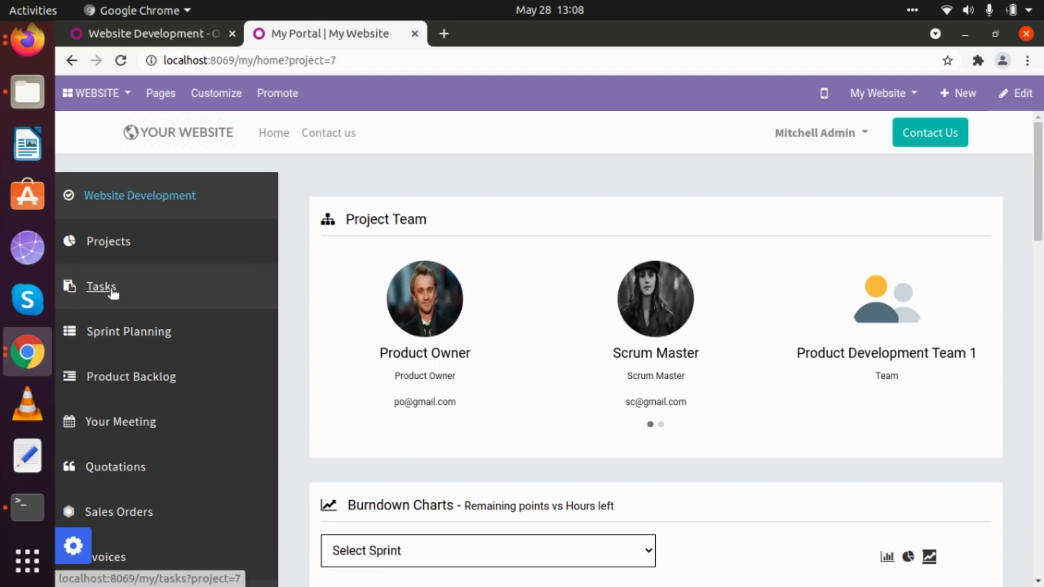
Open the Tasks list from the project dashboard and look through the tasks grouped by project.
click(107, 289)
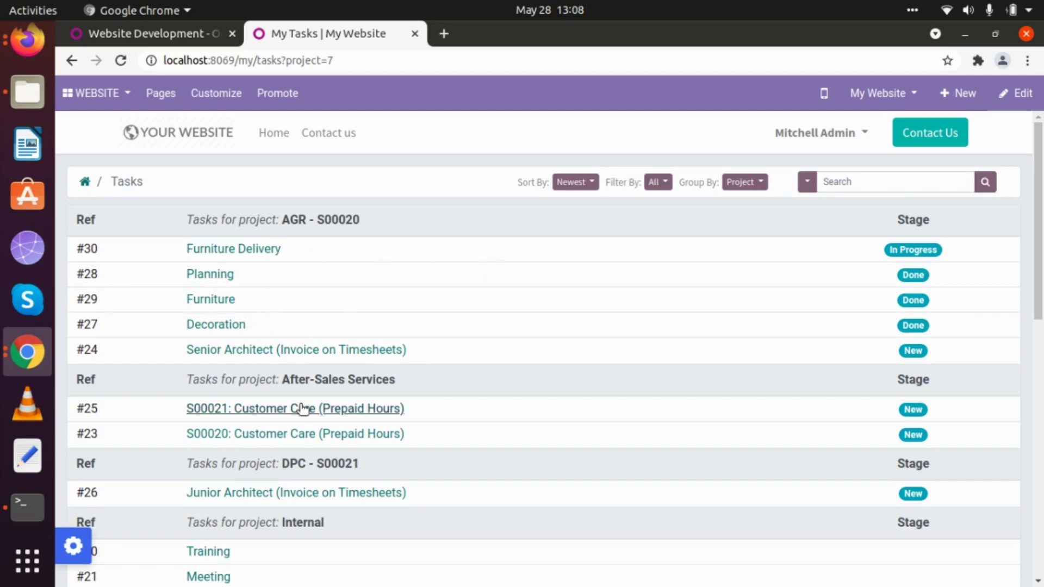
scroll(302, 408, down, 6)
scroll(299, 404, up, 4)
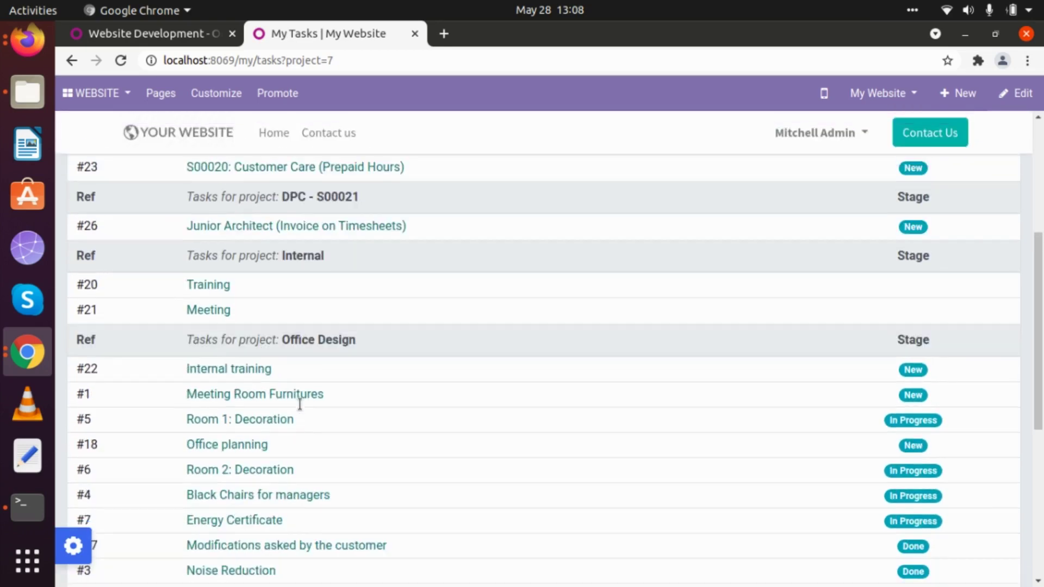
scroll(298, 407, down, 7)
scroll(303, 409, up, 10)
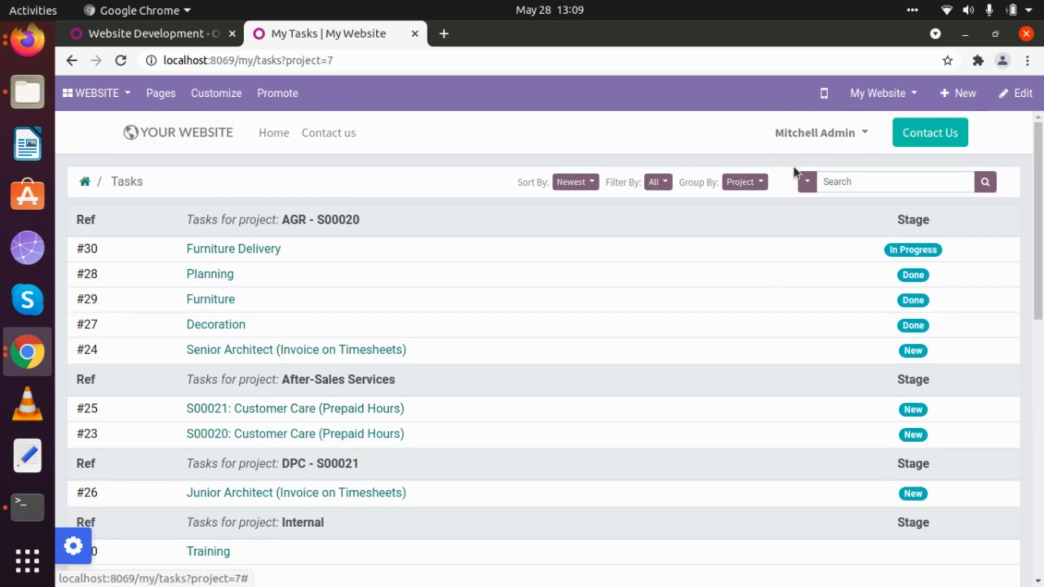
Review the sorting and project filter options of the task list without changing them.
click(582, 184)
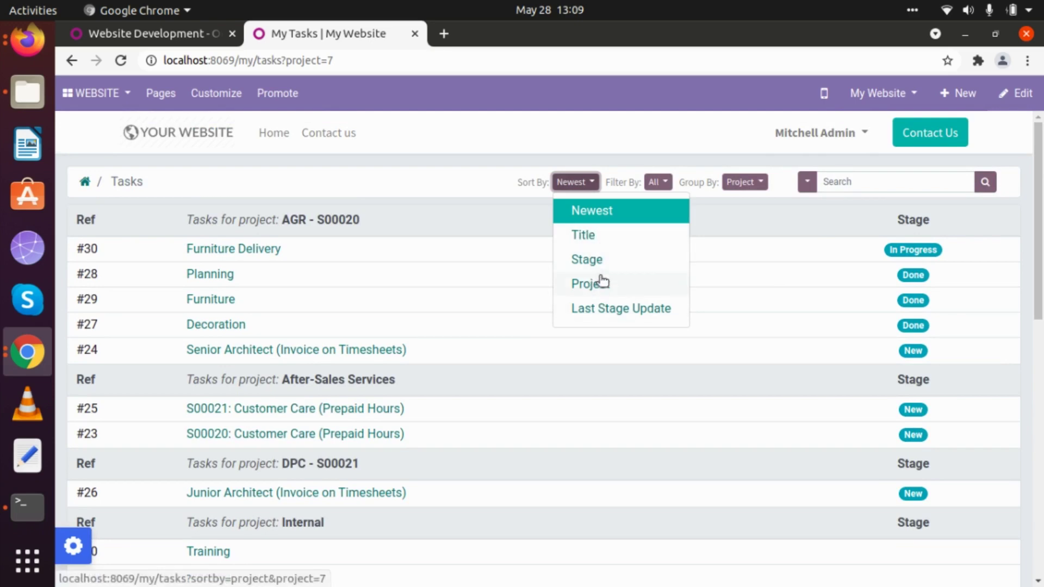
click(625, 141)
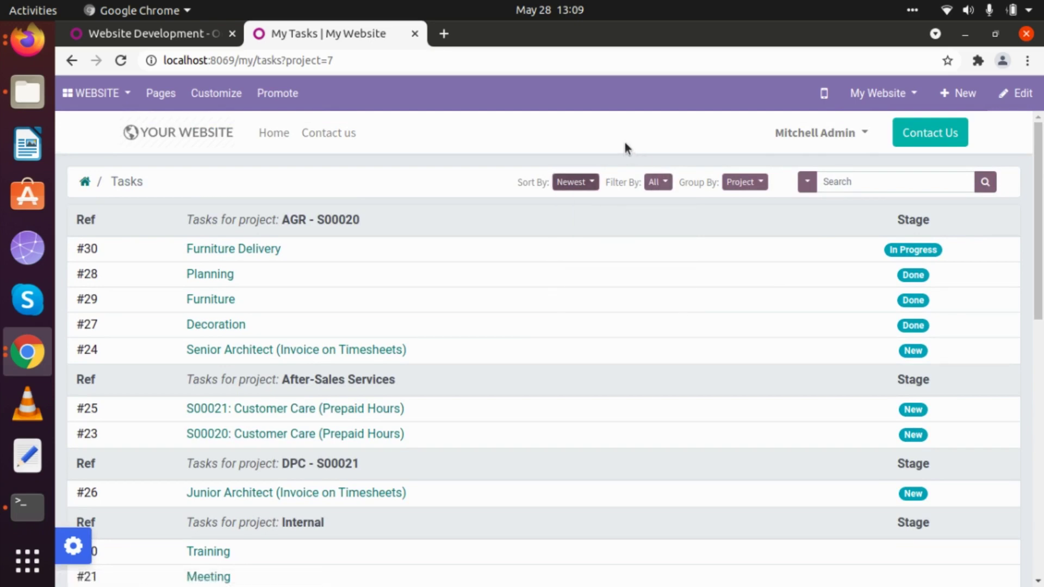
click(661, 181)
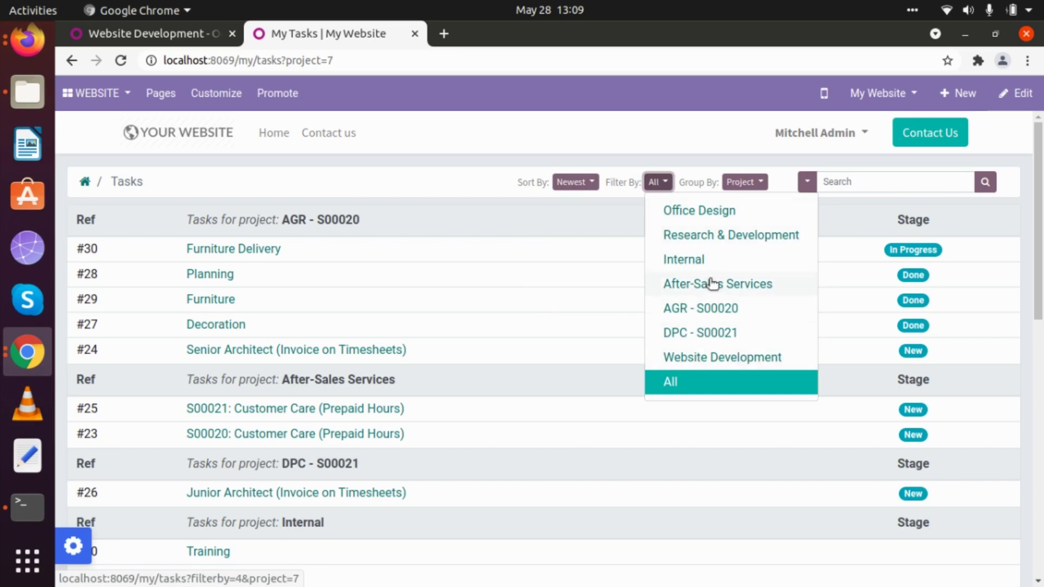
click(736, 159)
Group the task list by Stage, remove the grouping with None, and group it by Project again.
click(753, 183)
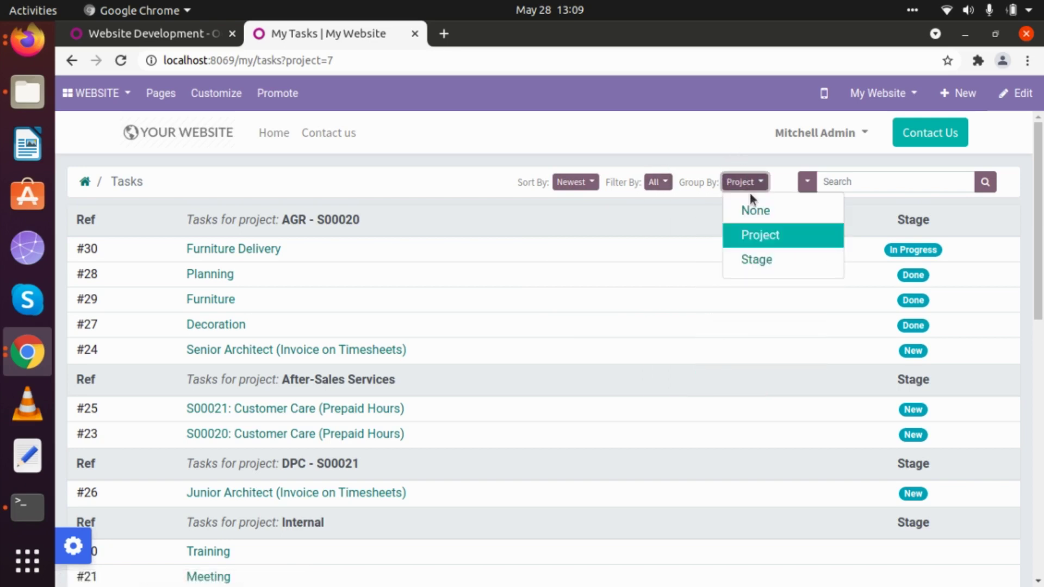
click(756, 259)
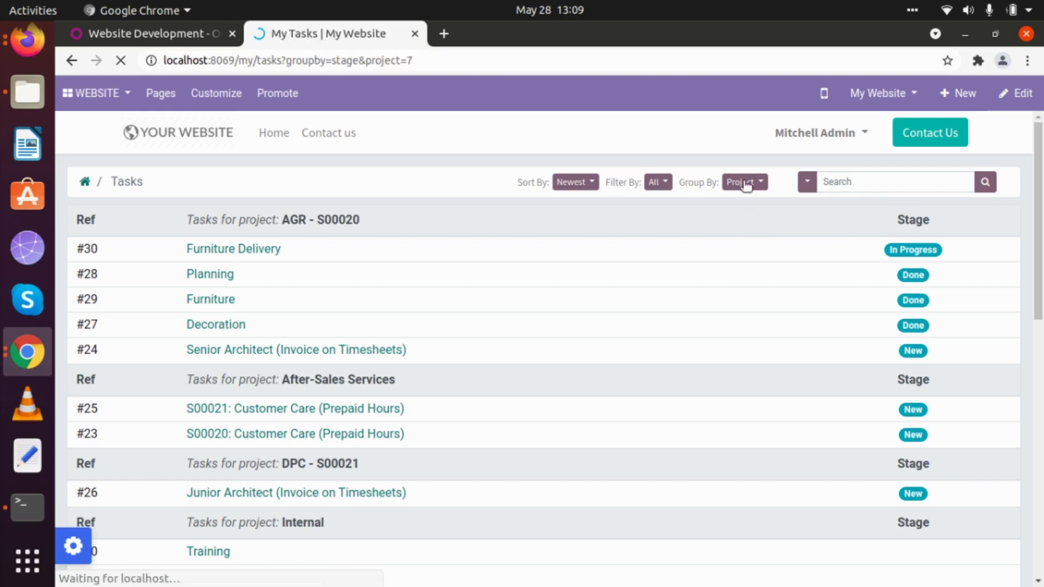
click(749, 181)
click(752, 211)
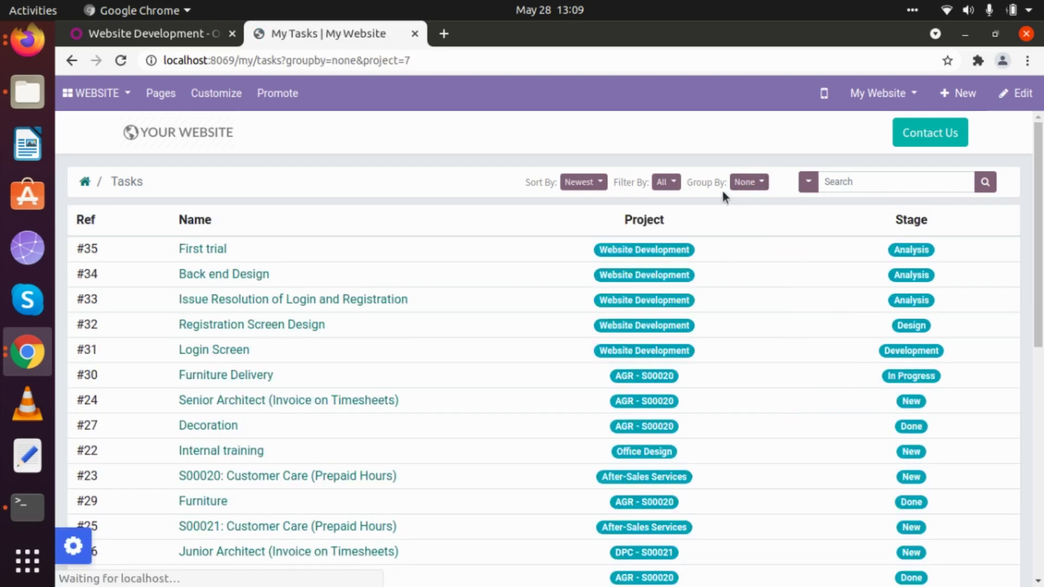
click(749, 182)
click(752, 232)
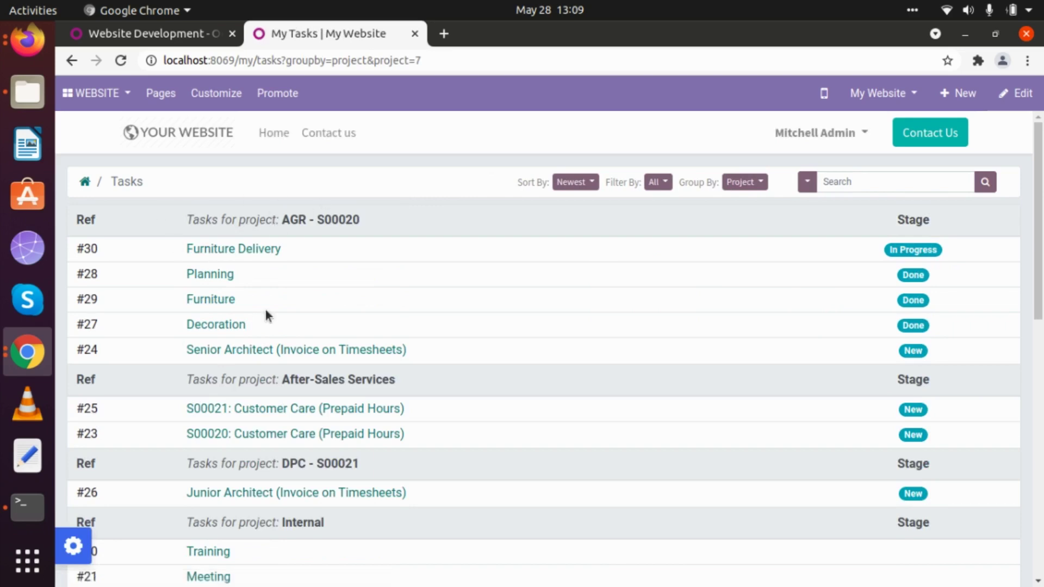
Look through the grouped tasks to the end of the list and go to page 2.
scroll(266, 311, down, 4)
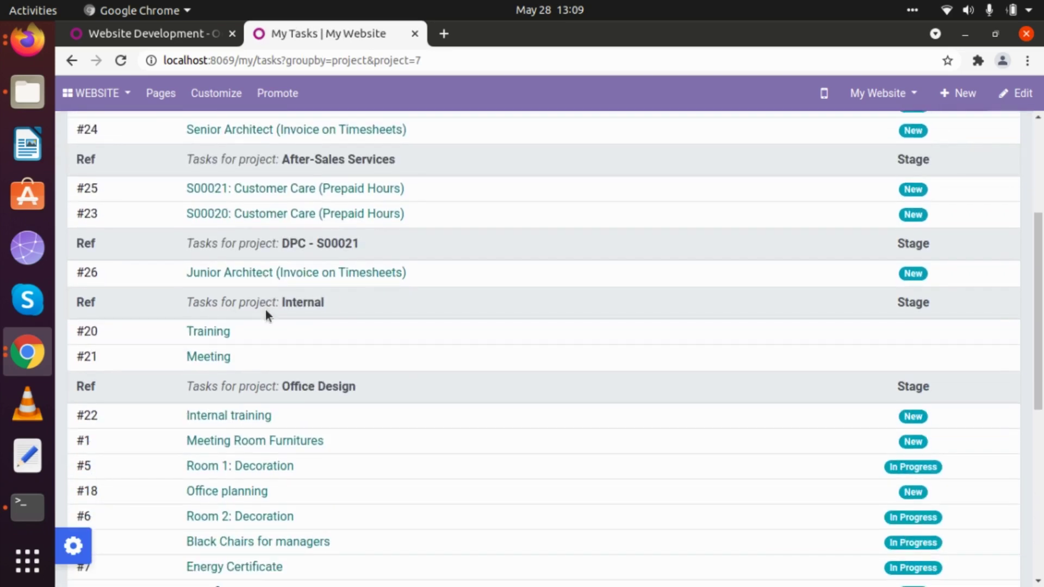
scroll(266, 310, down, 4)
click(148, 481)
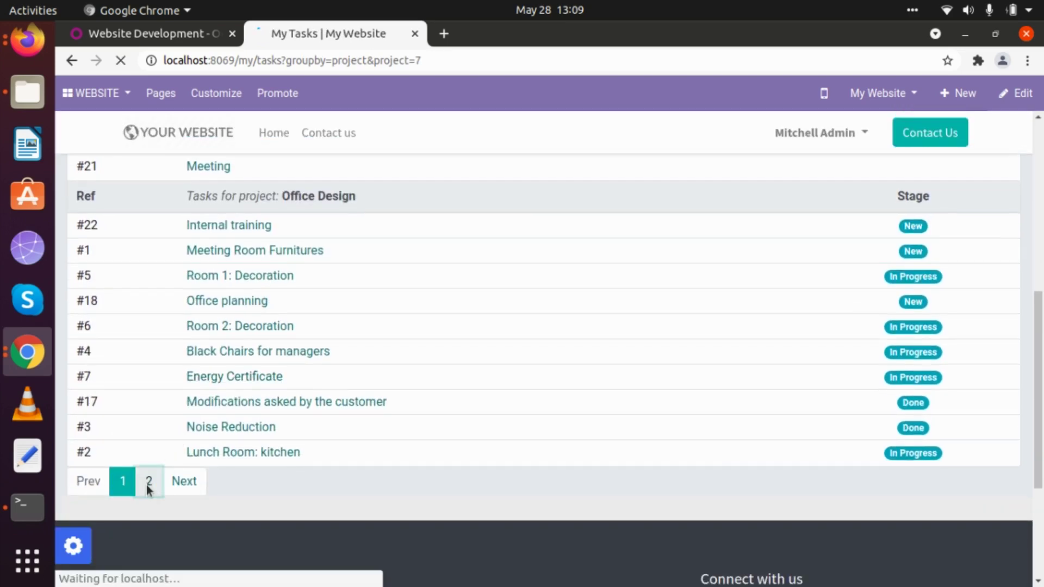
scroll(283, 444, down, 6)
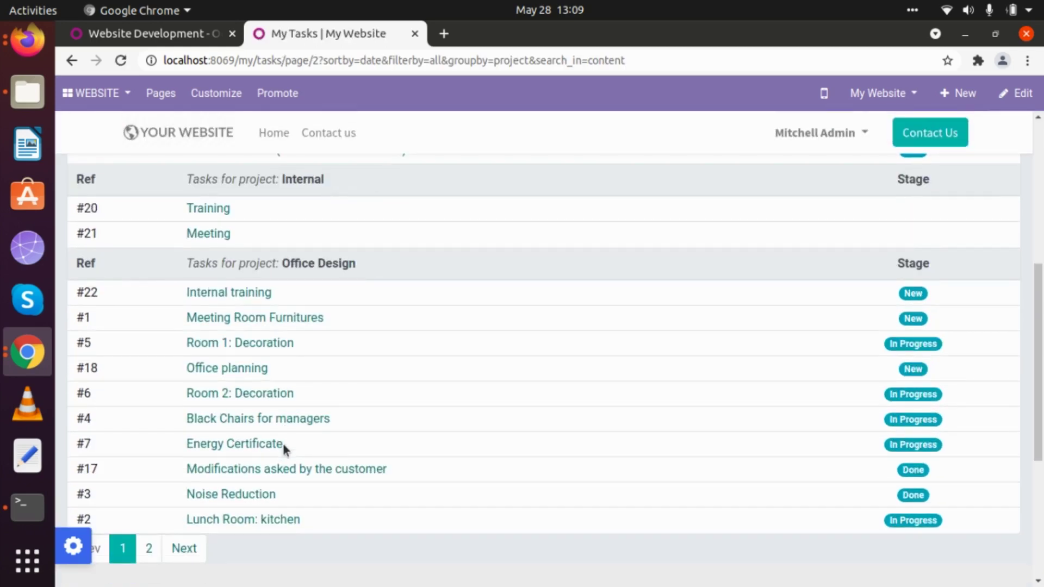
scroll(283, 445, up, 6)
scroll(283, 445, down, 10)
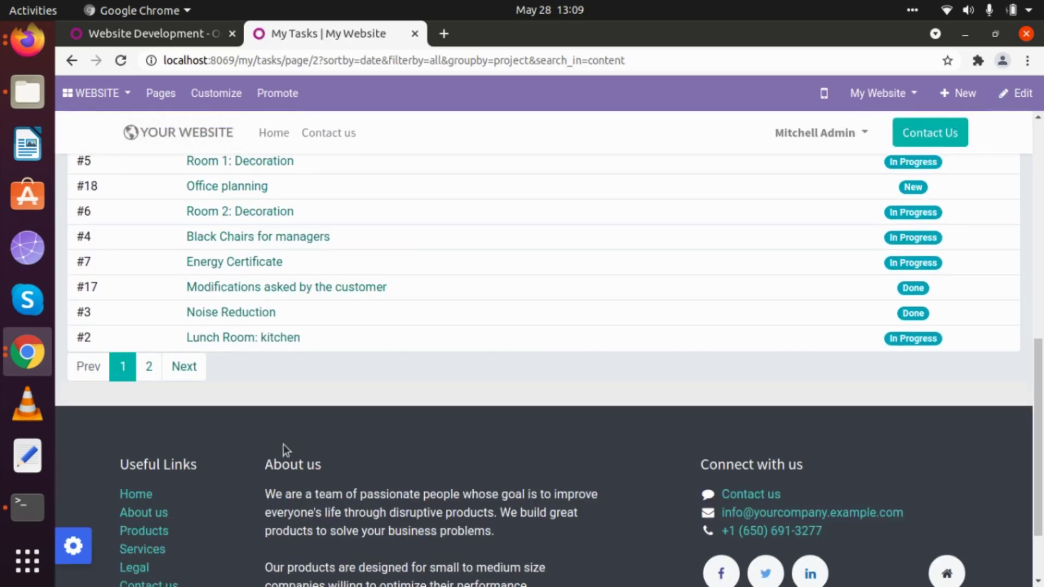
click(150, 368)
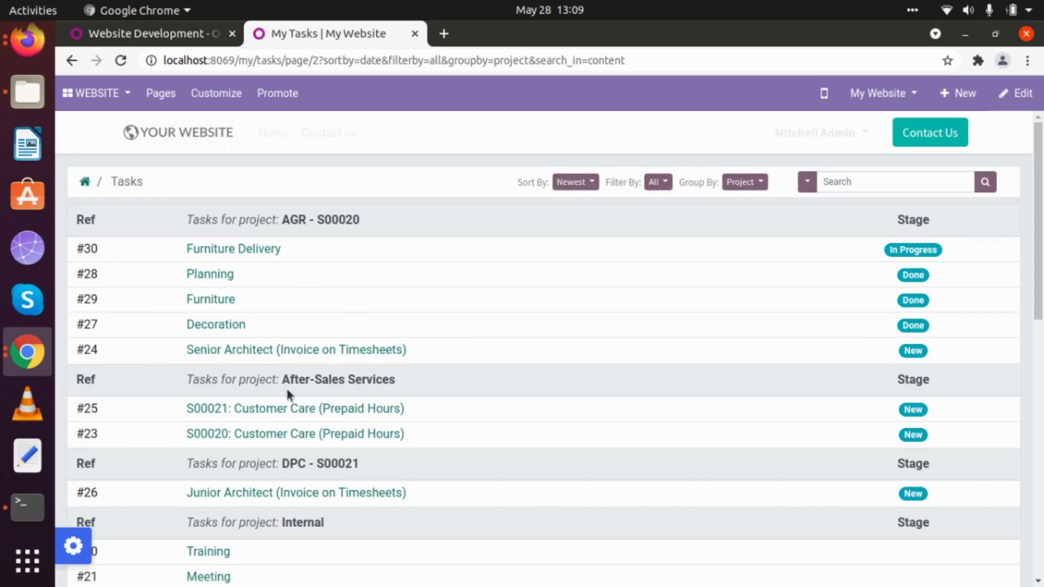
Look through the tasks grouped by project down to the Office Design group, then return to the portal dashboard.
scroll(286, 389, down, 6)
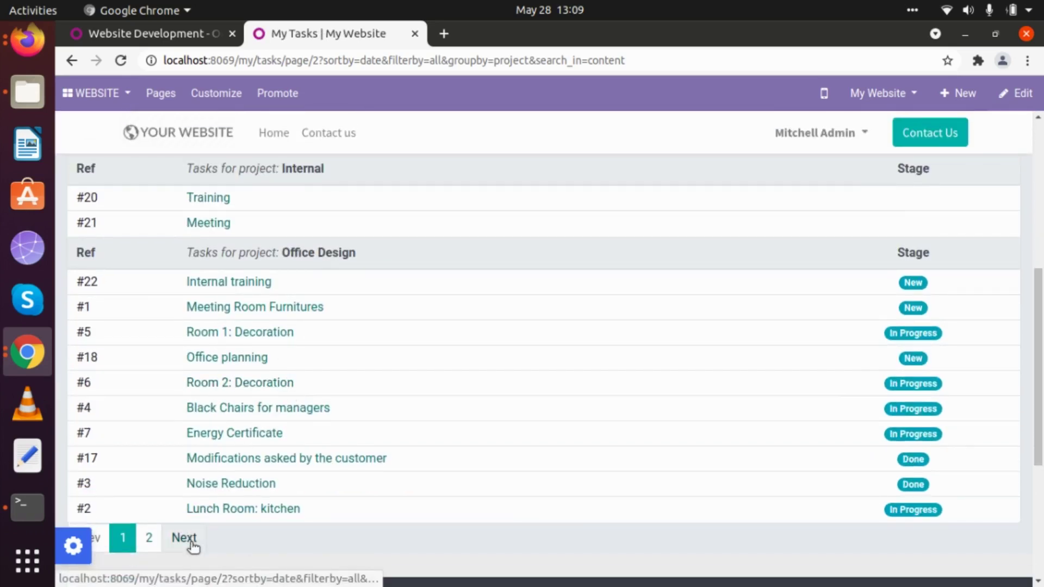
scroll(392, 495, down, 6)
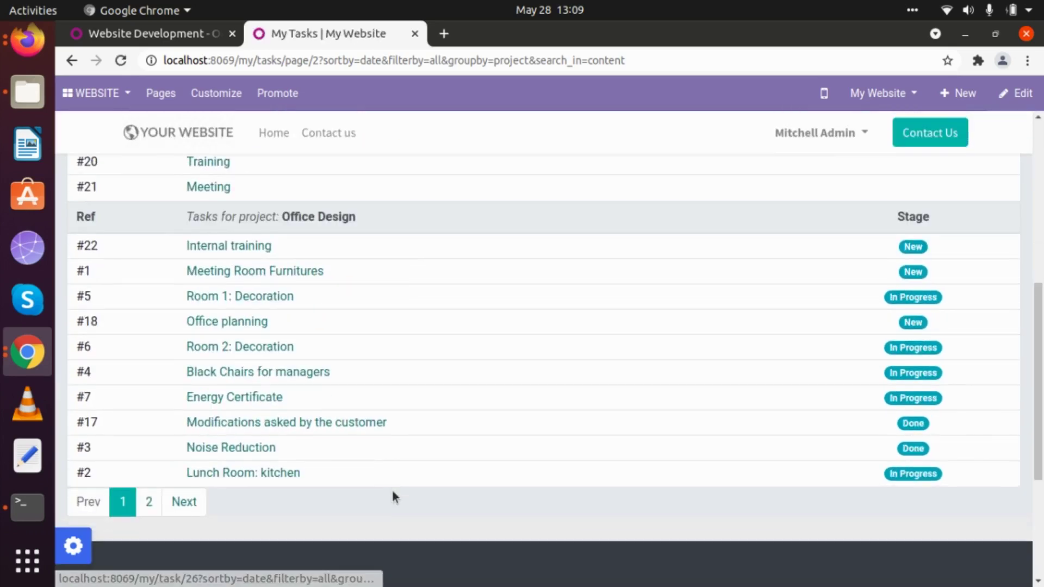
scroll(395, 496, up, 3)
scroll(392, 494, up, 3)
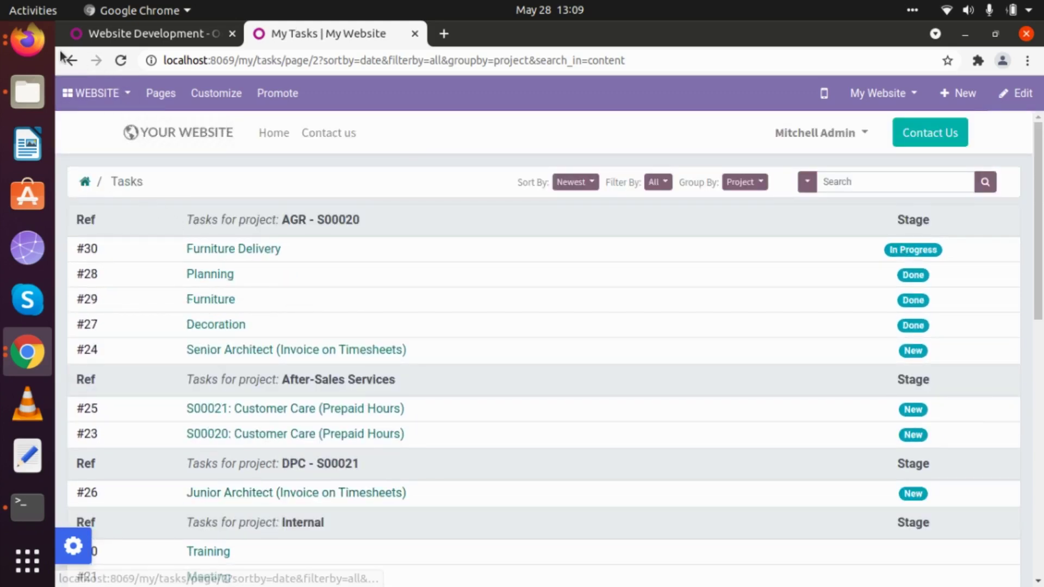
click(84, 185)
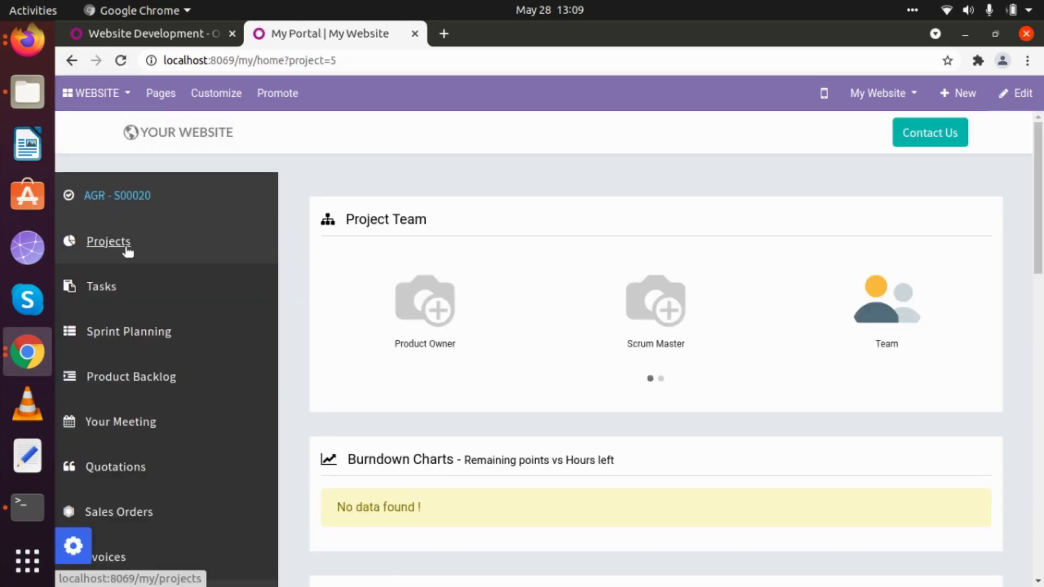
Choose the Website Development project on the dashboard and open its Sprint Planning board.
click(108, 194)
click(121, 288)
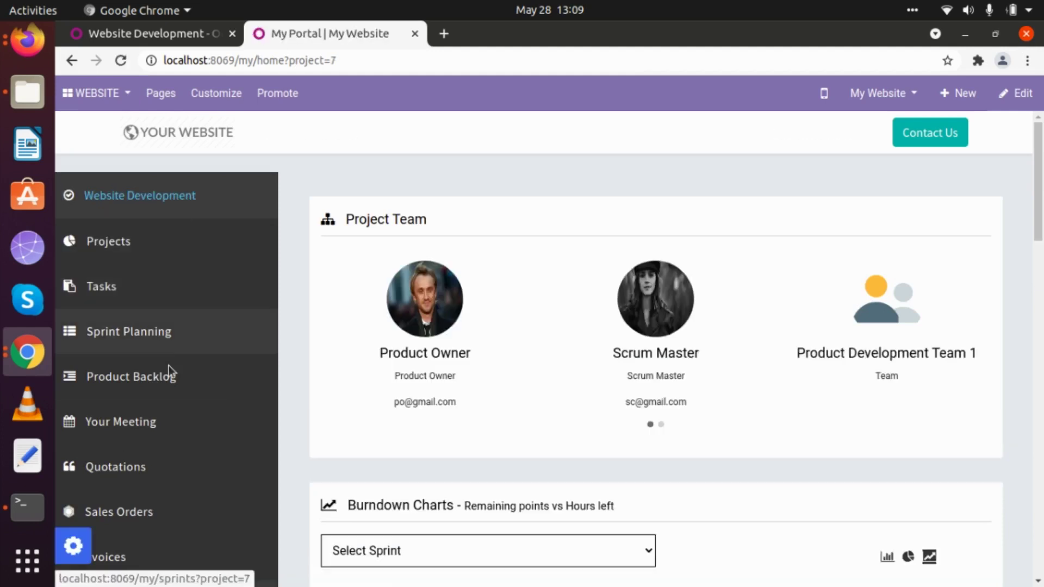
scroll(168, 366, down, 2)
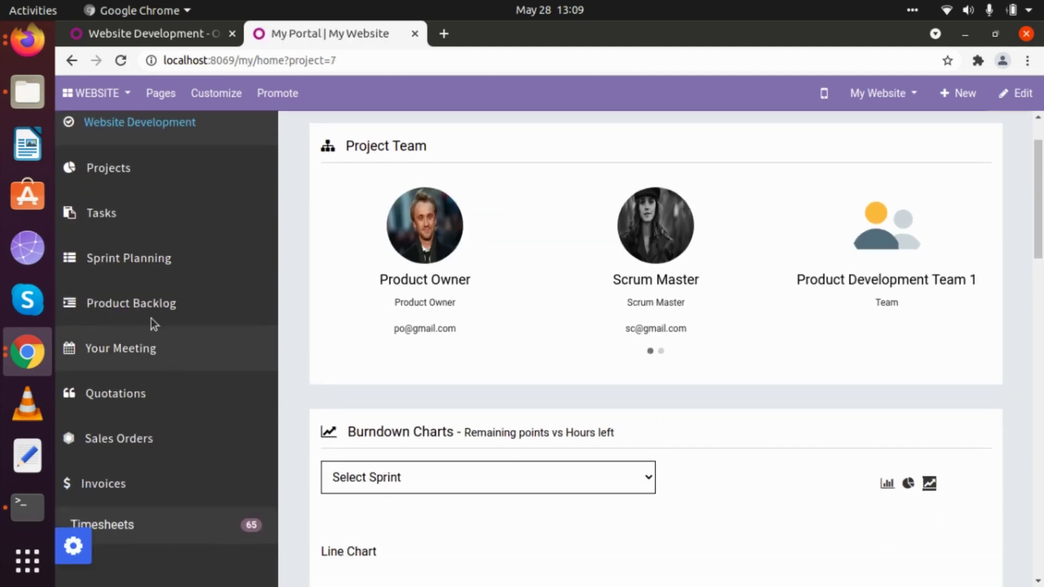
click(138, 256)
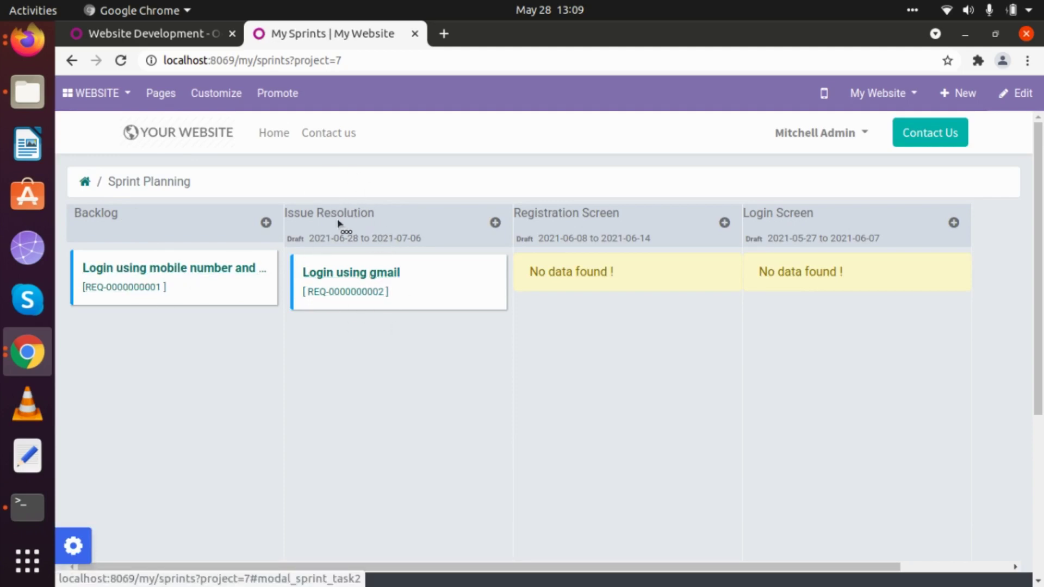
Review the Details, General, Tasks and Notes of the "Login using gmail" story in the Issue Resolution sprint, and close it.
click(365, 274)
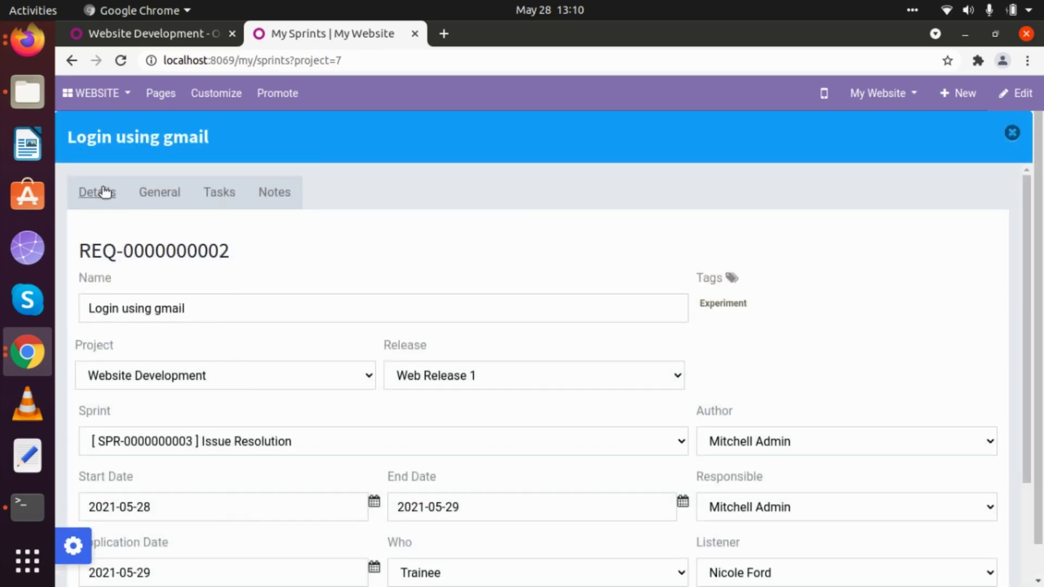
click(104, 193)
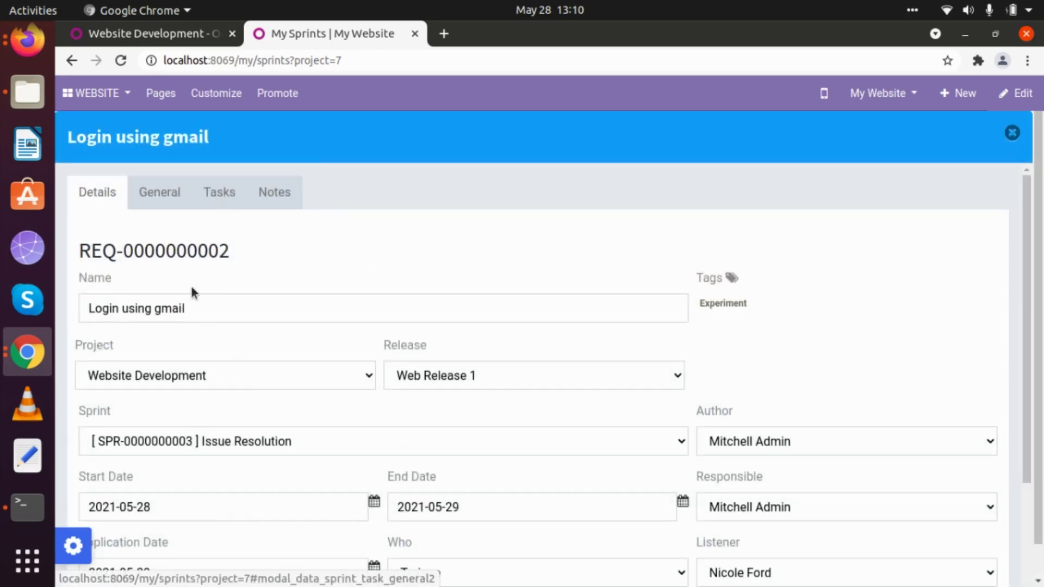
scroll(226, 320, down, 3)
scroll(226, 320, up, 3)
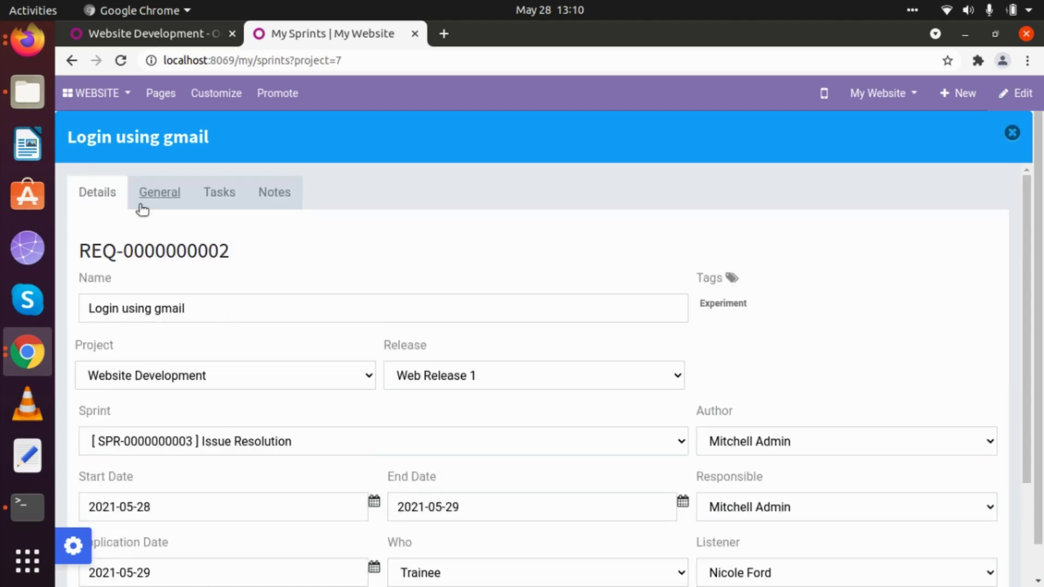
click(186, 196)
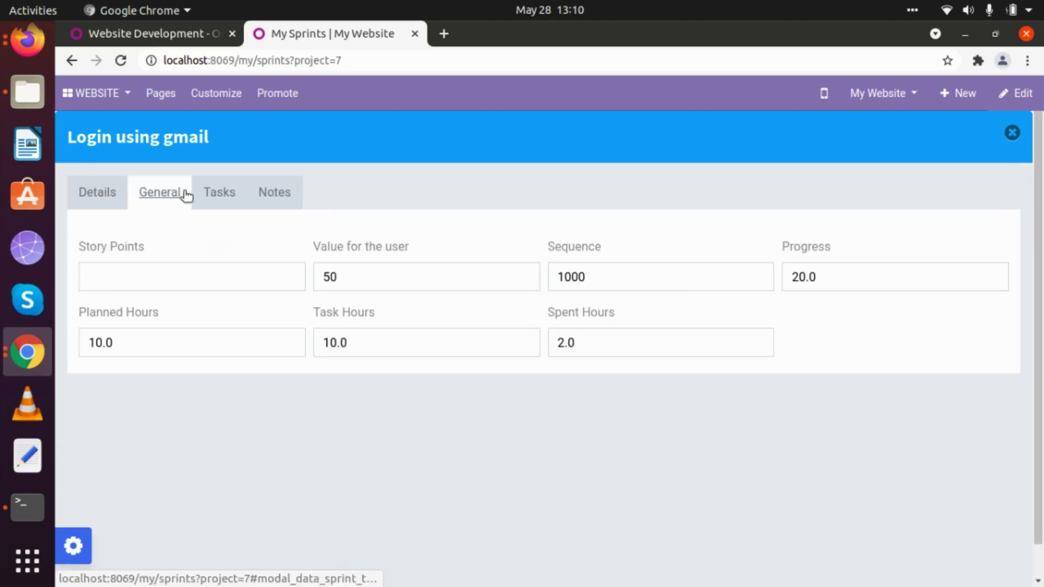
click(226, 192)
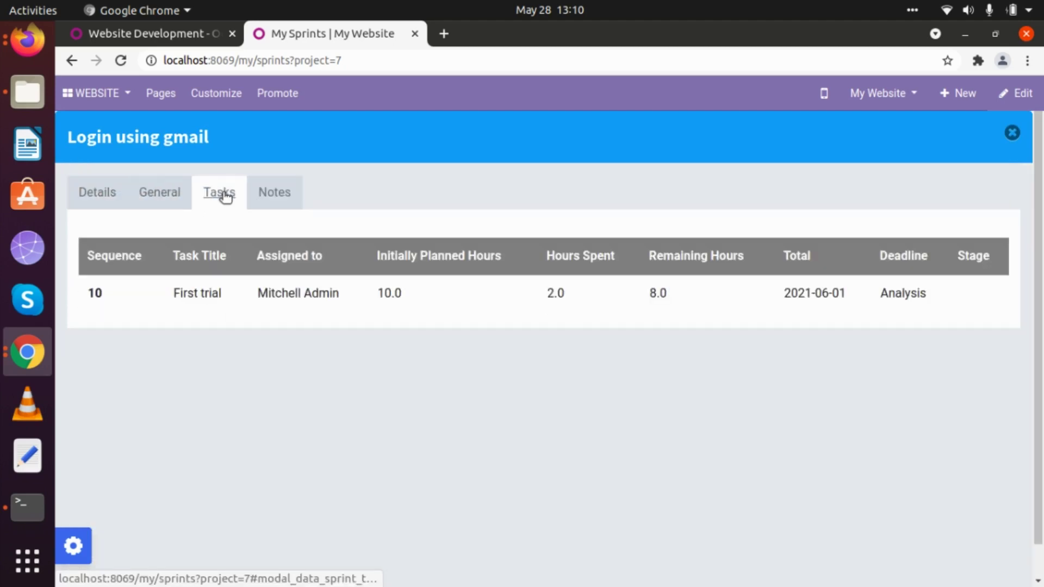
click(276, 193)
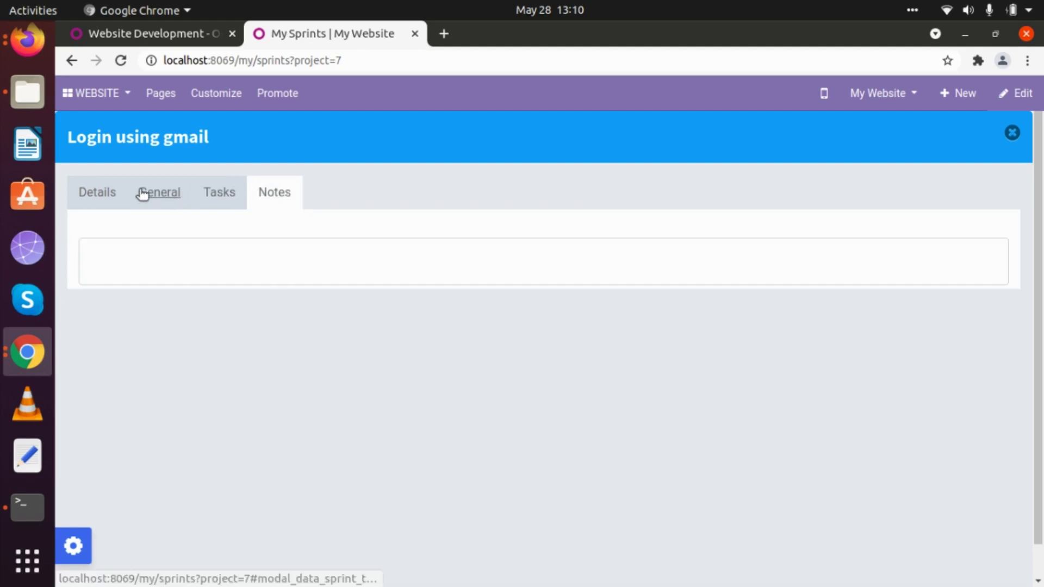
click(1012, 134)
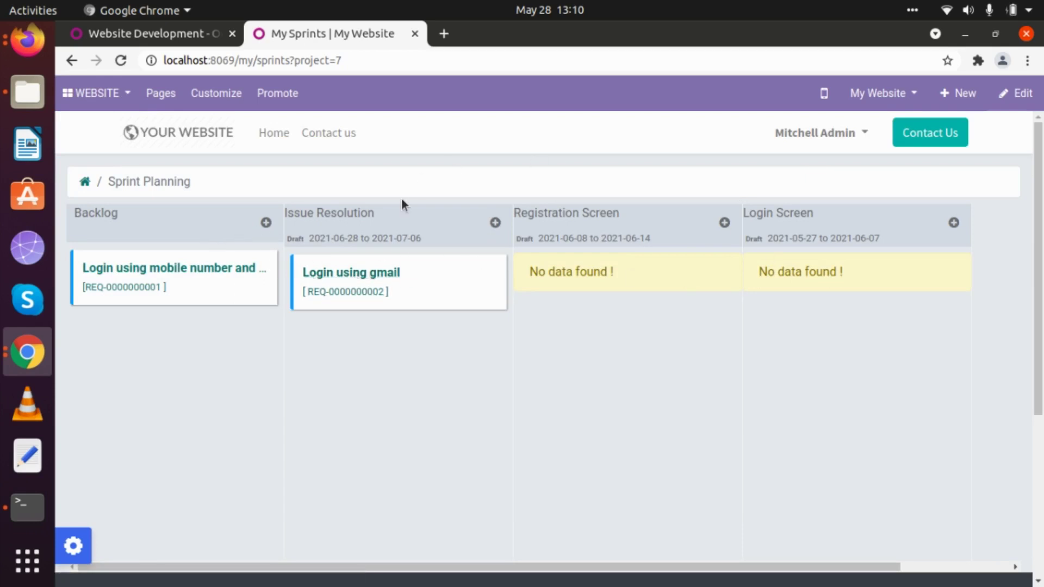
Open the project's Product Backlog from the dashboard and review the details of the "Login using mobile number and OTP" story.
click(85, 184)
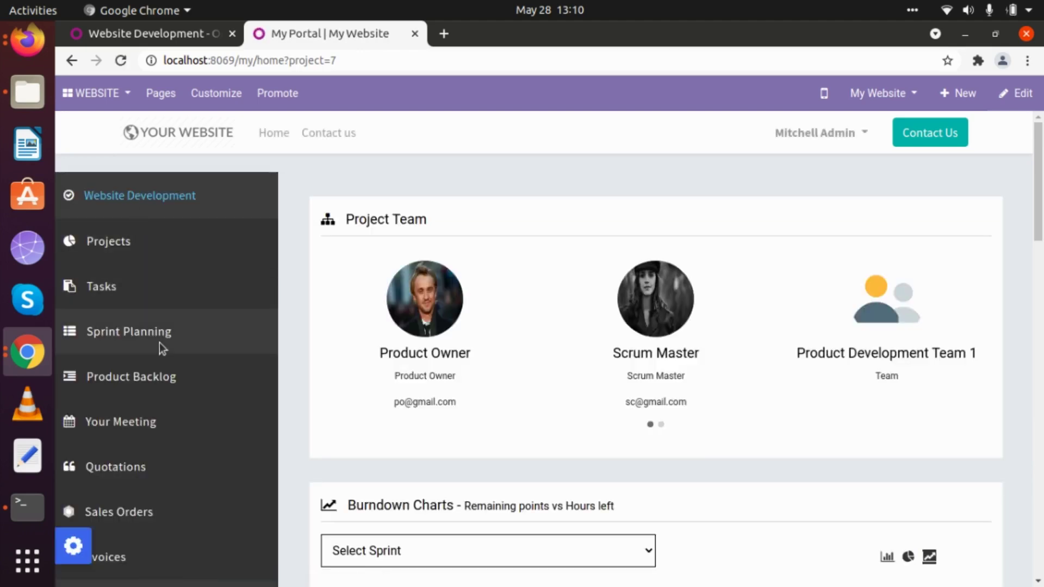
click(142, 375)
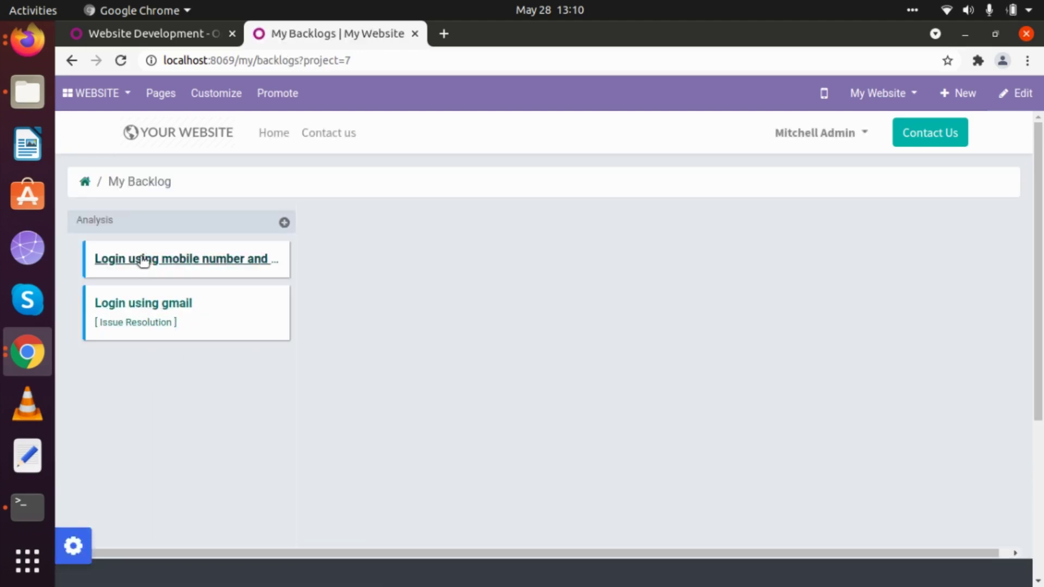
click(165, 260)
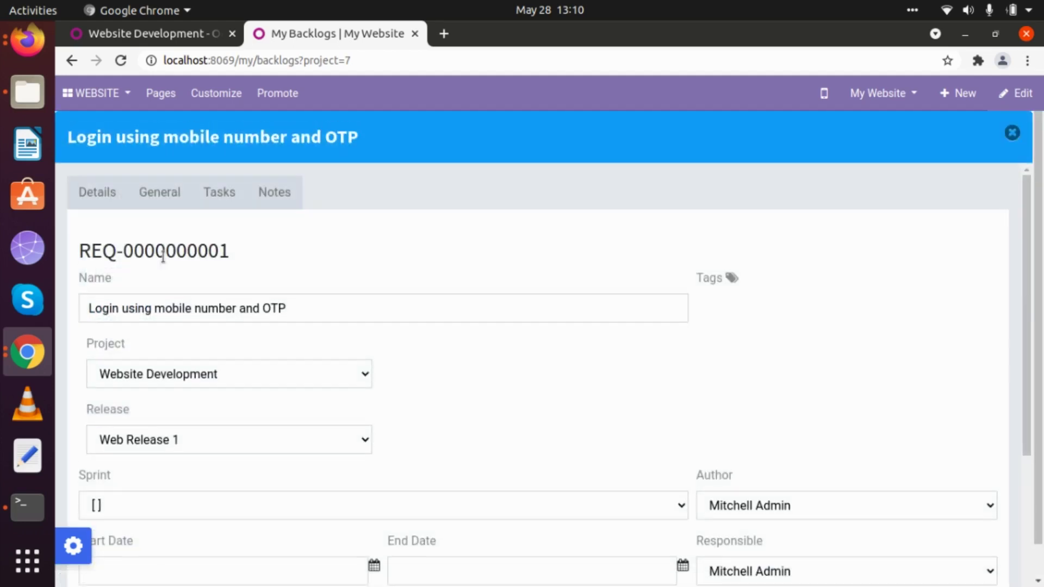
scroll(212, 275, down, 4)
scroll(212, 275, up, 4)
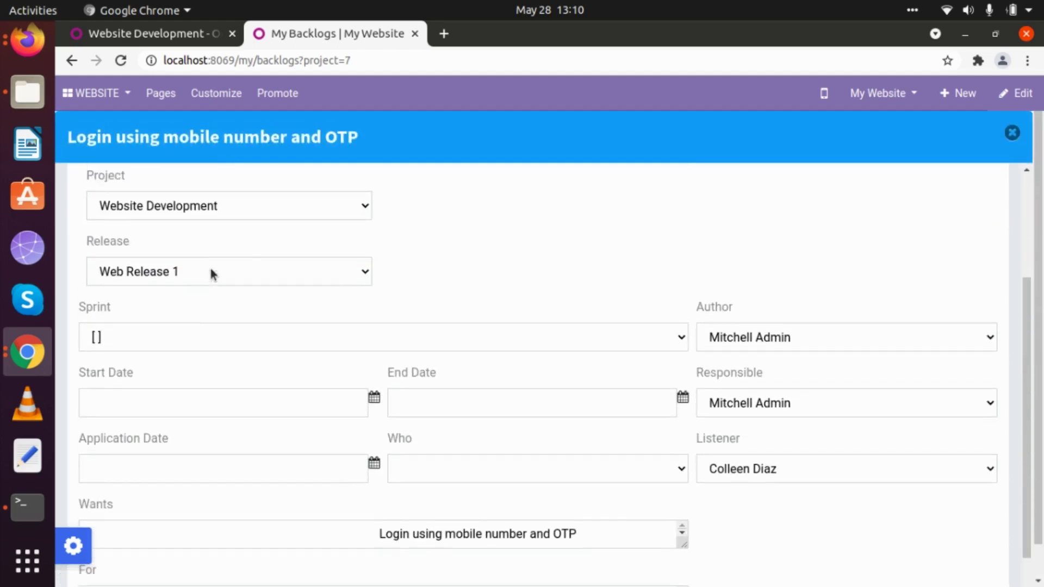
click(1013, 132)
Open the "Login using gmail" story in the backlog and read through its detail fields, including release, sprint, dates and listener.
click(150, 304)
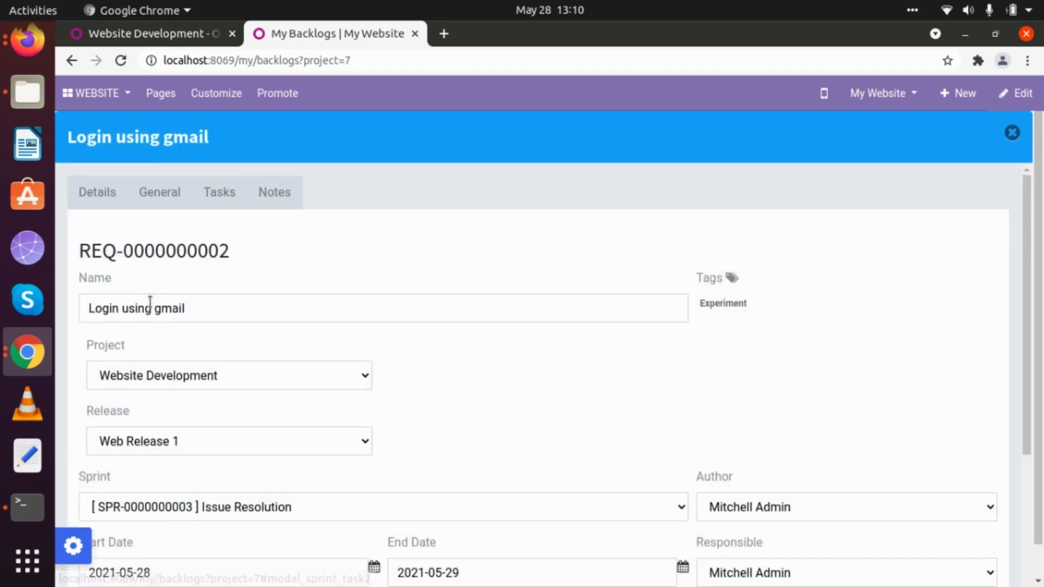
scroll(314, 389, down, 5)
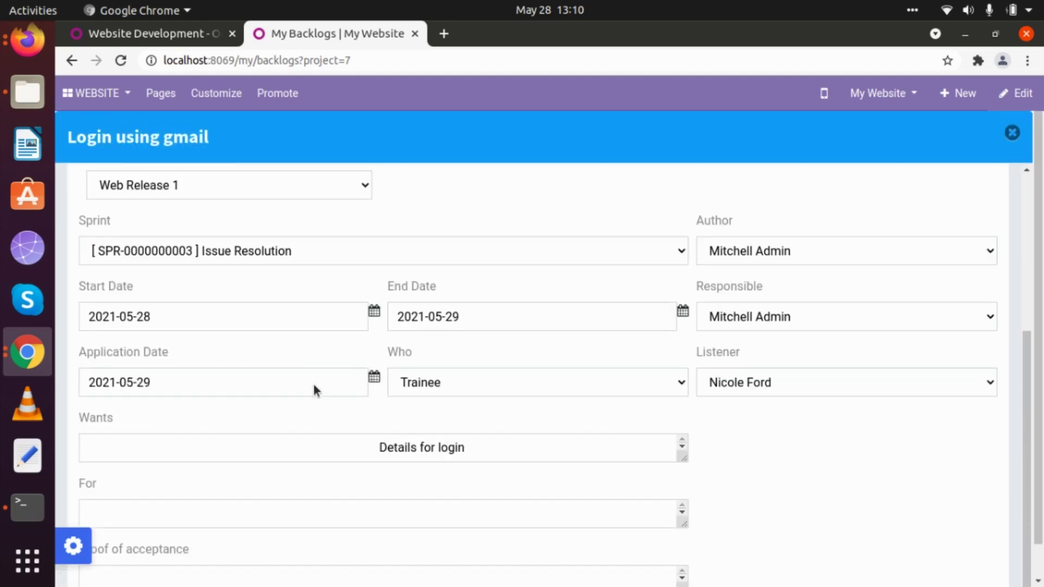
scroll(313, 384, up, 5)
scroll(239, 377, down, 2)
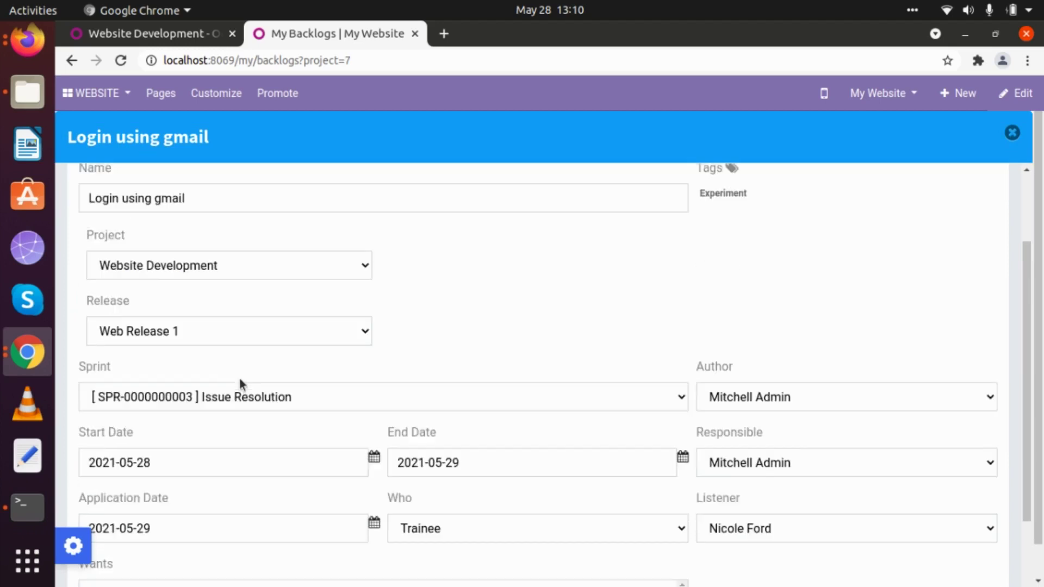
scroll(239, 377, down, 2)
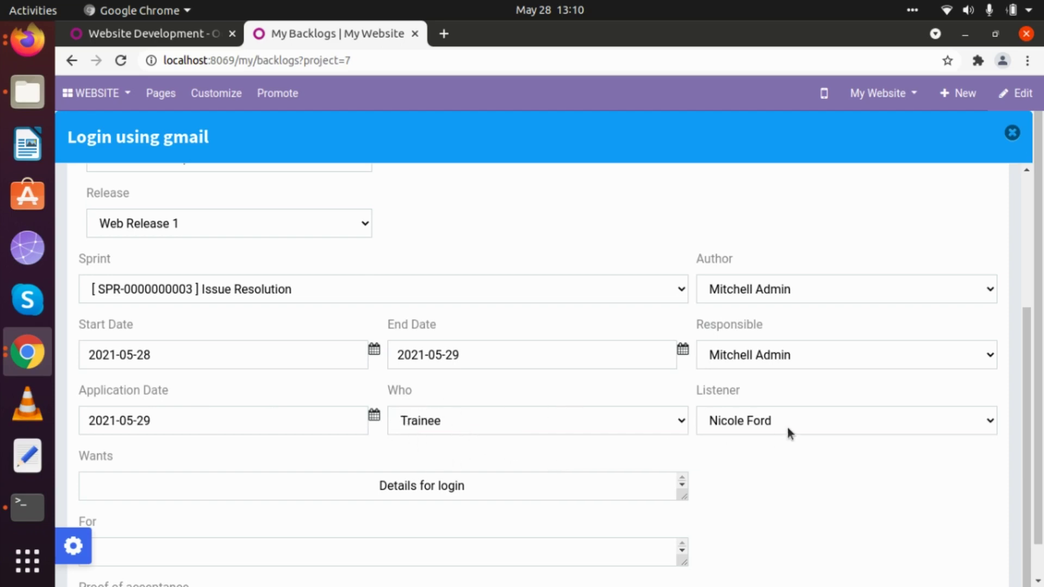
scroll(410, 421, up, 5)
Check the General, Tasks and Notes sections of the "Login using gmail" backlog story and close it.
click(151, 207)
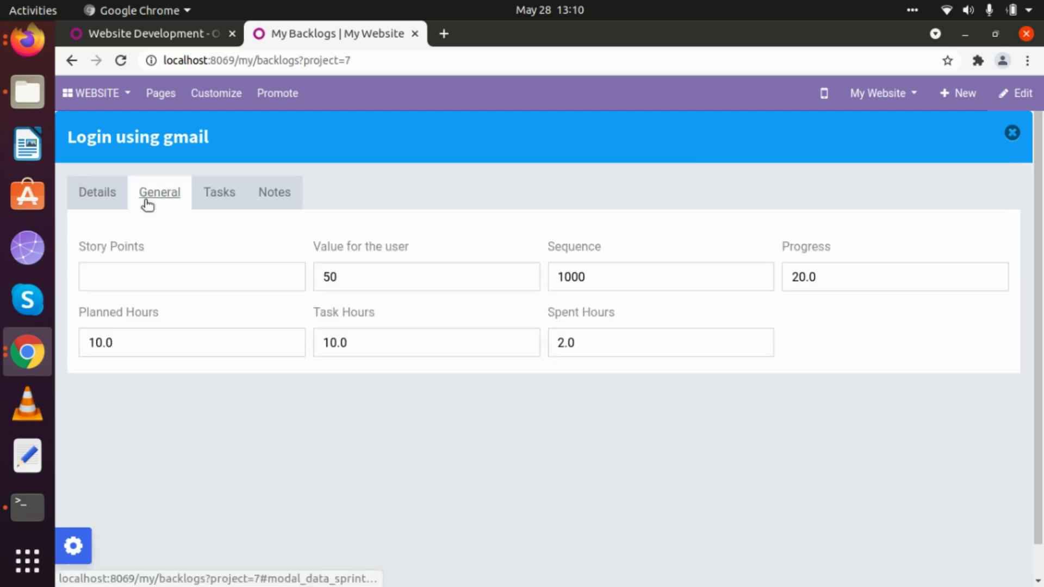
click(219, 194)
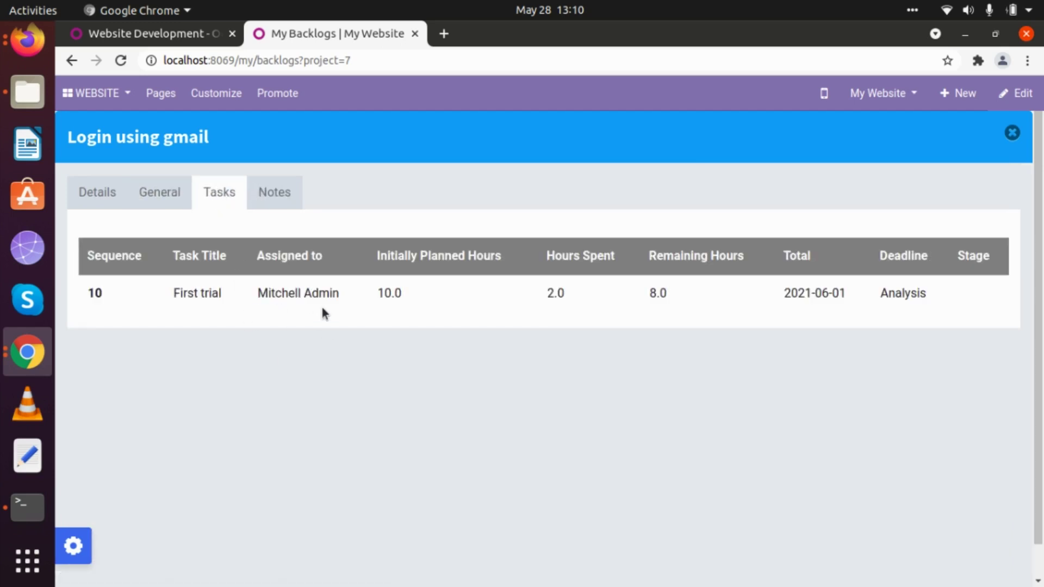
click(269, 188)
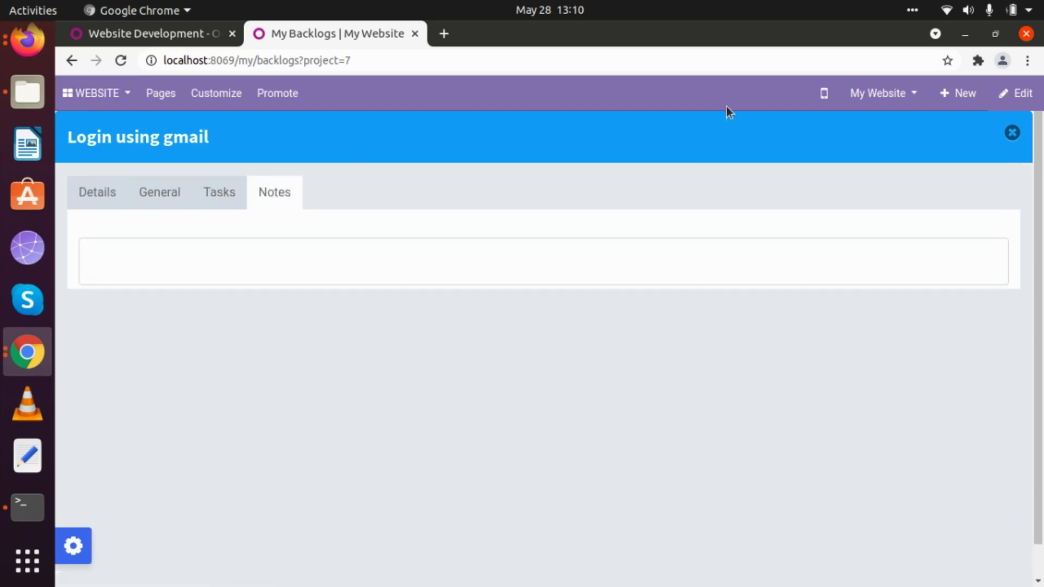
click(1012, 132)
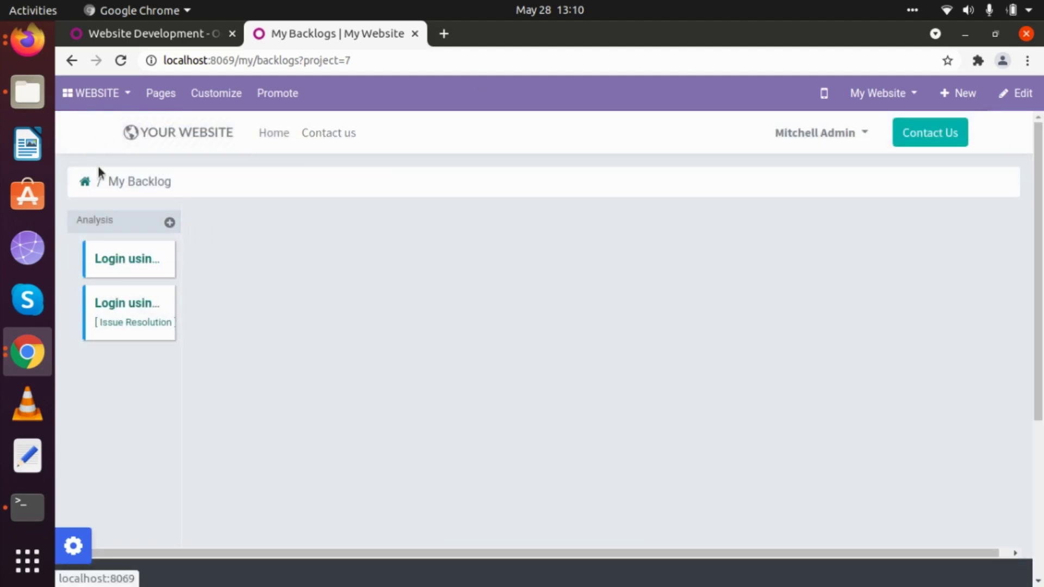
Go back to the portal dashboard and open the Website Development project's meetings.
click(86, 183)
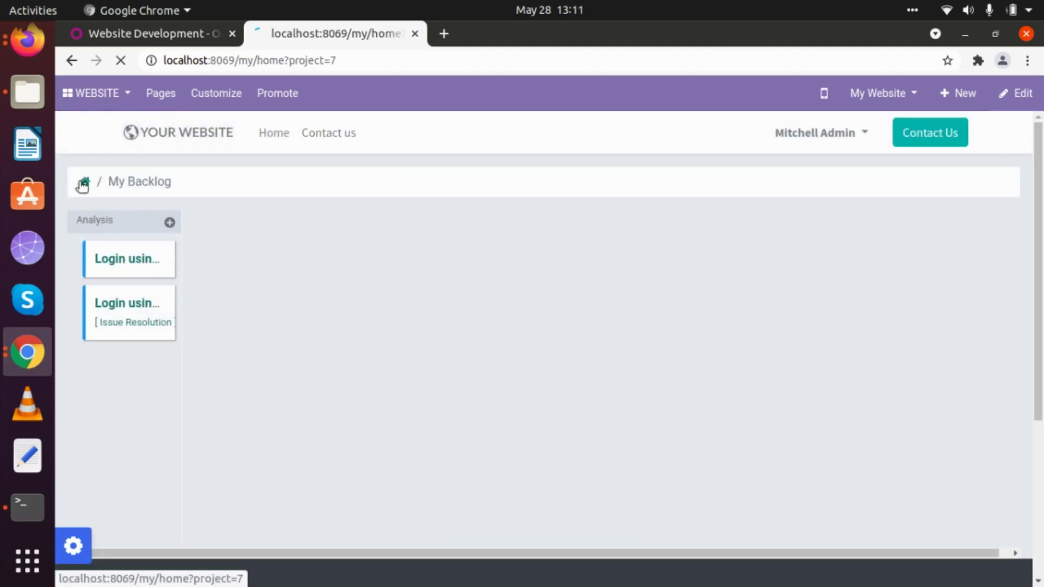
scroll(166, 397, down, 2)
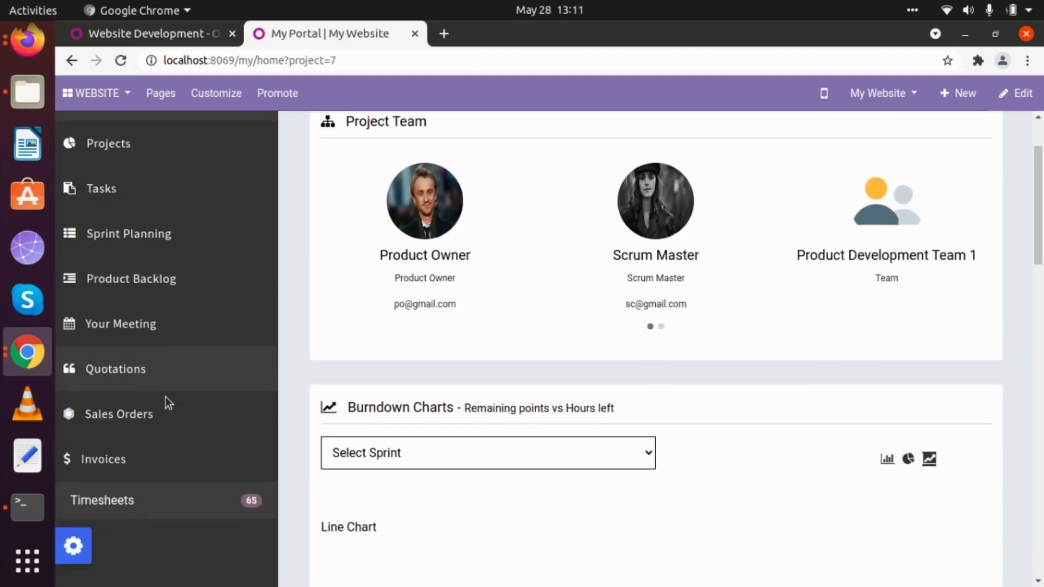
click(119, 322)
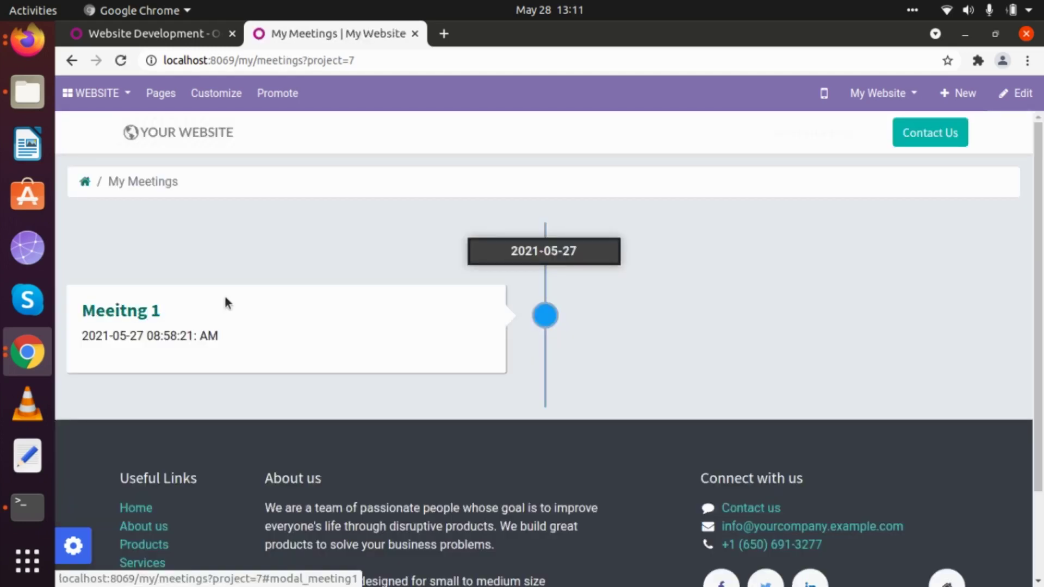
Open "Meeitng 1" and examine its details, from project and sprint down to location, stop time and duration.
click(111, 310)
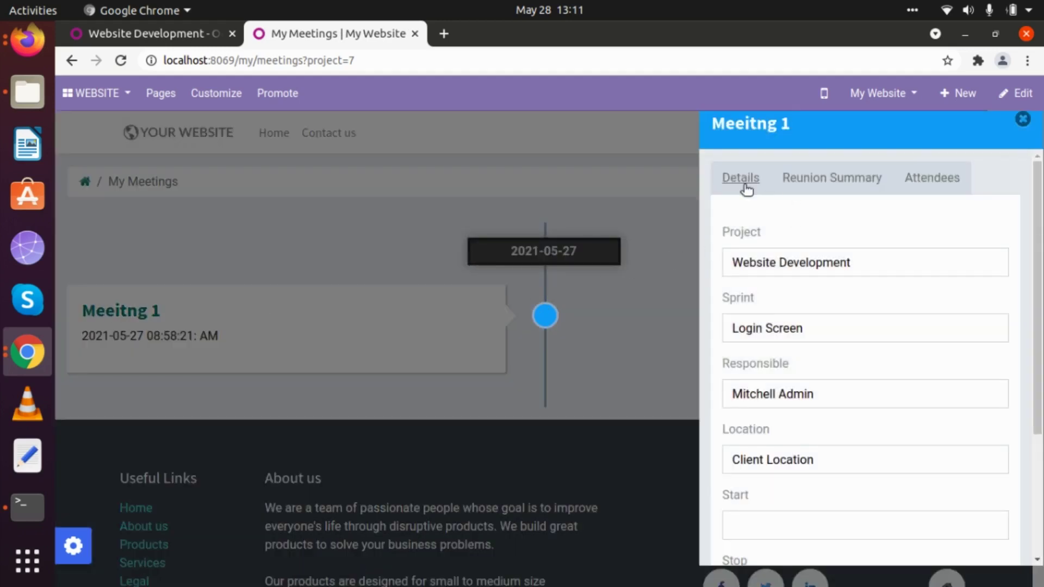
scroll(768, 308, down, 2)
scroll(767, 302, up, 2)
scroll(760, 348, down, 1)
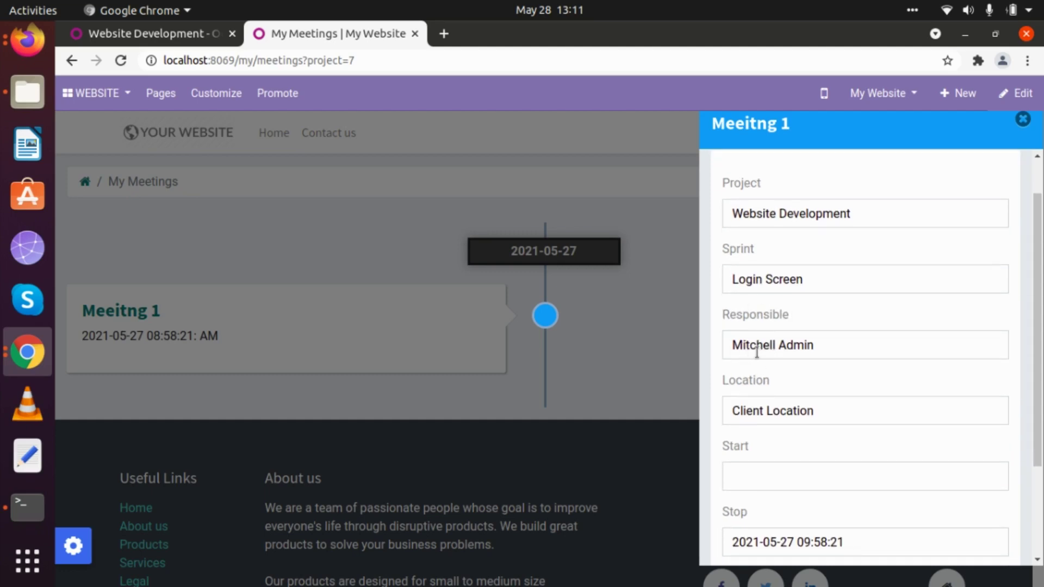
scroll(779, 353, down, 2)
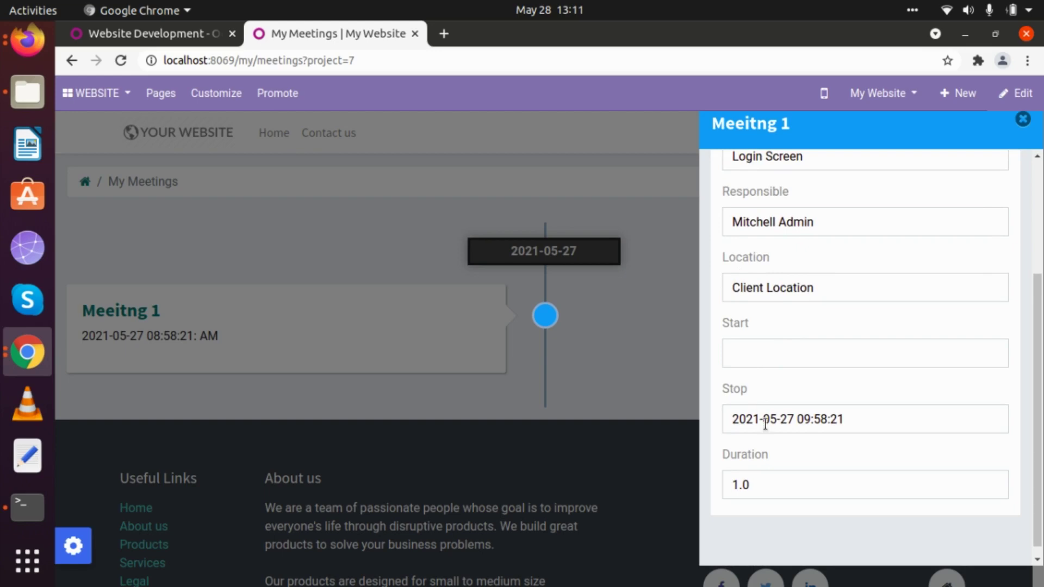
scroll(765, 424, down, 1)
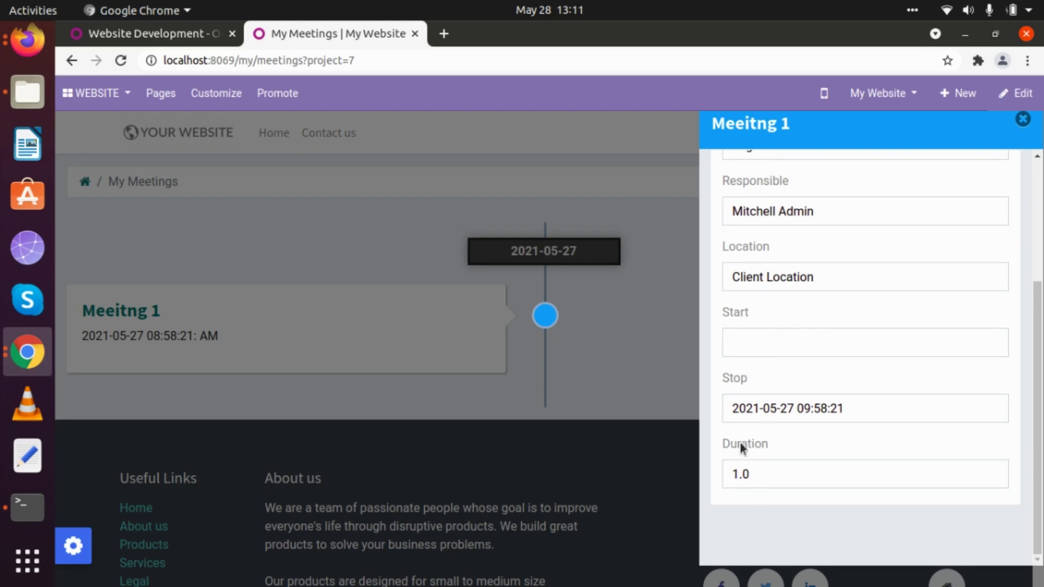
Read the Reunion Summary answers and the Attendees list of "Meeitng 1", and close the meeting.
scroll(775, 306, up, 3)
click(818, 180)
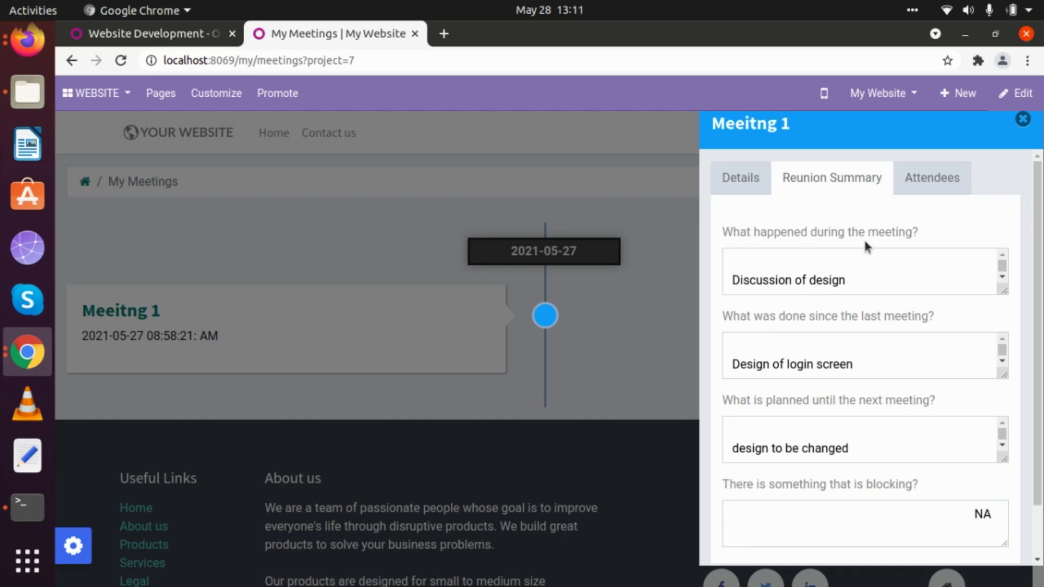
scroll(824, 287, down, 1)
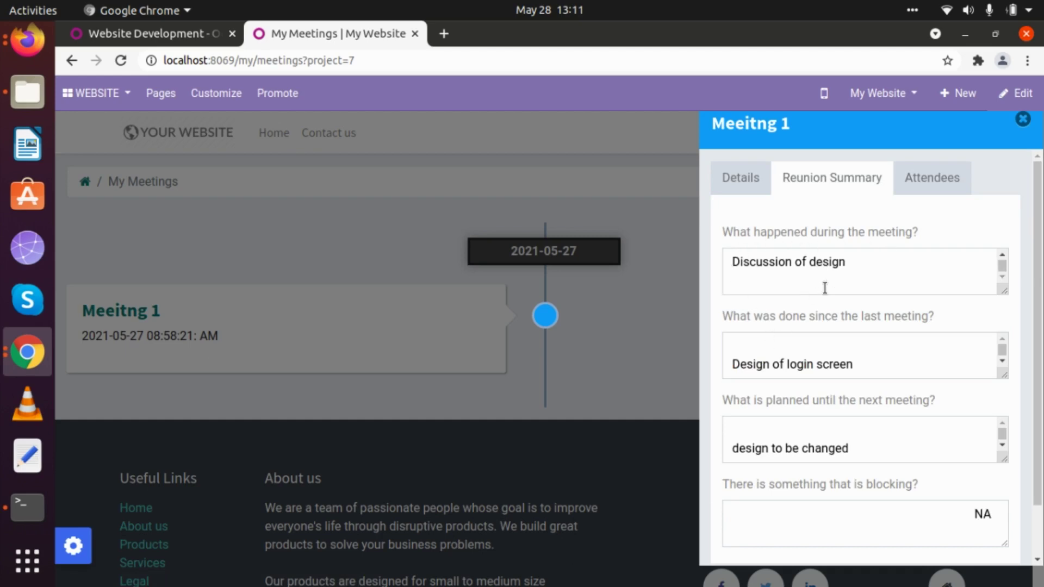
scroll(815, 362, down, 1)
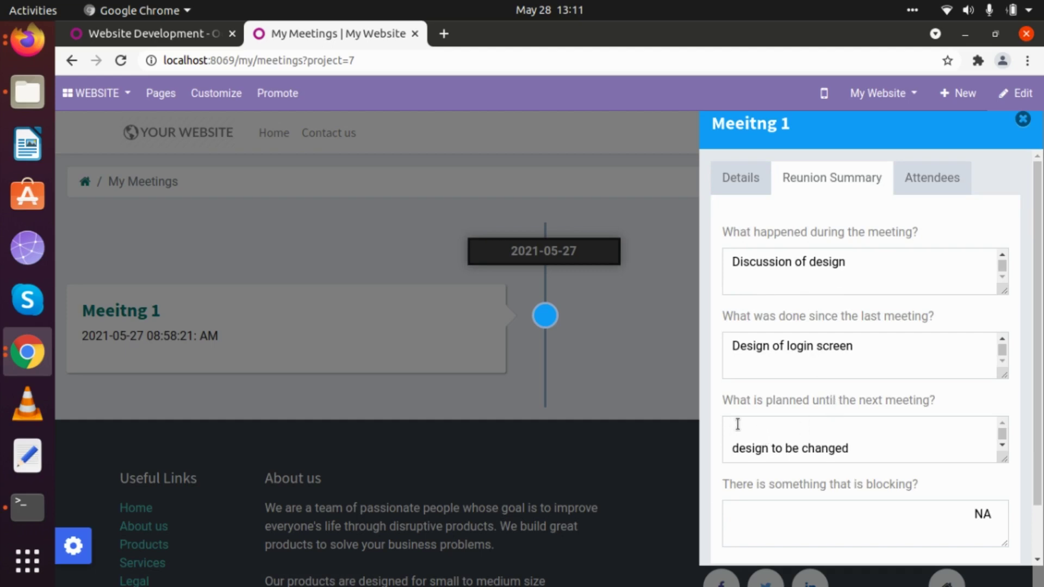
scroll(840, 460, down, 1)
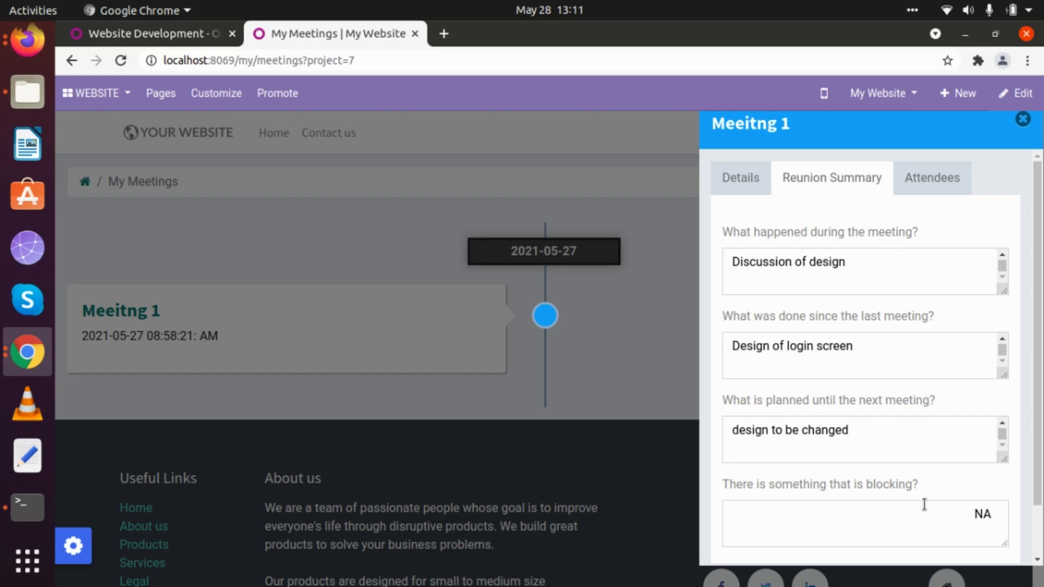
click(930, 181)
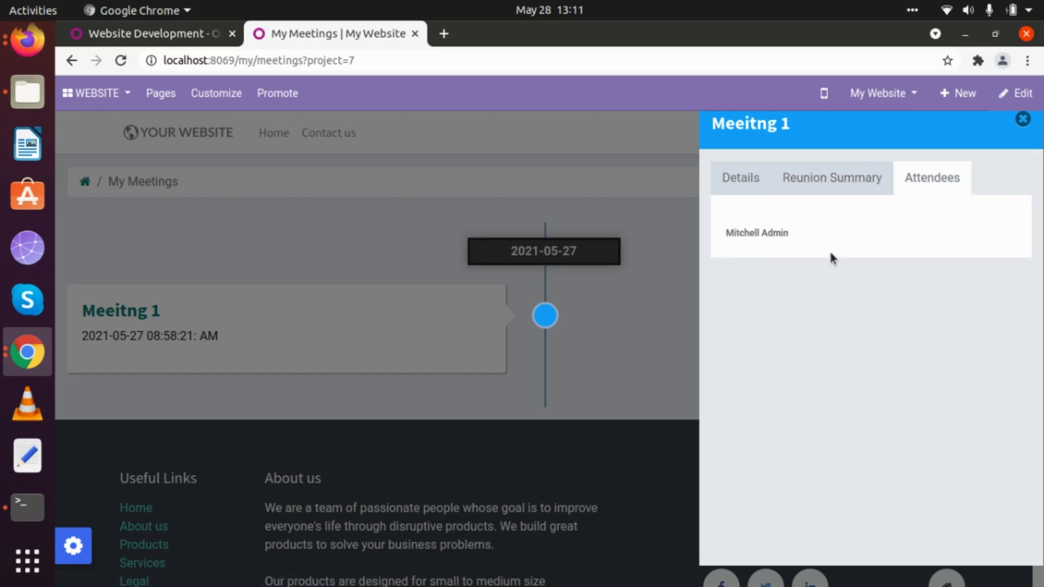
click(1022, 120)
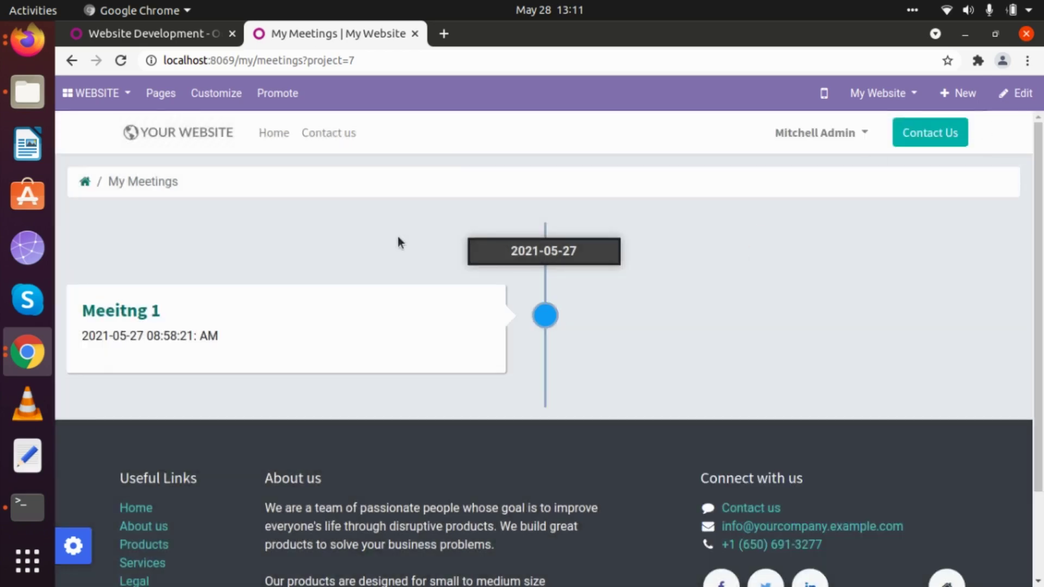
Return to the portal dashboard and open the timesheets list.
click(85, 181)
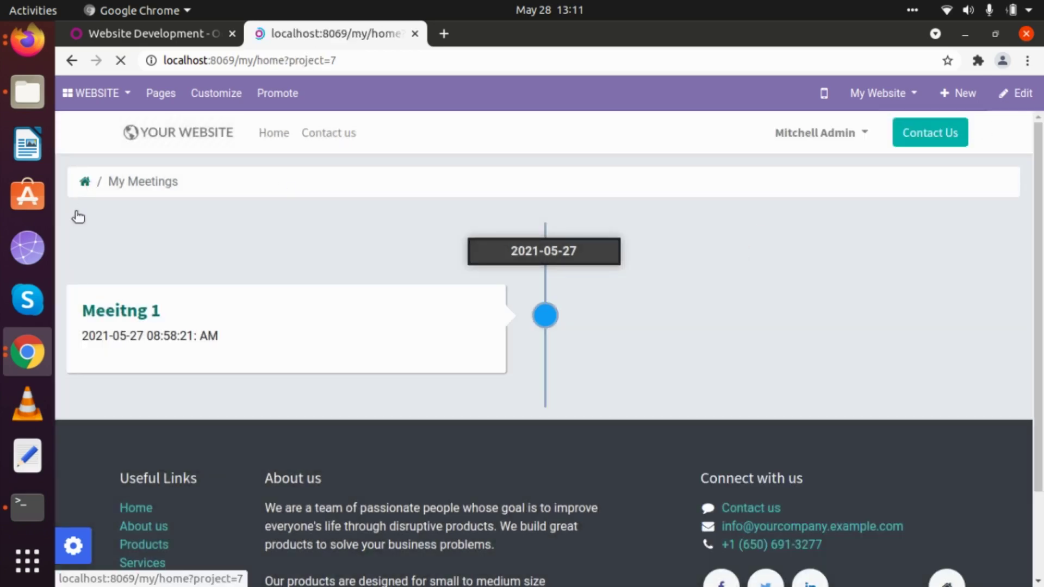
scroll(142, 385, down, 3)
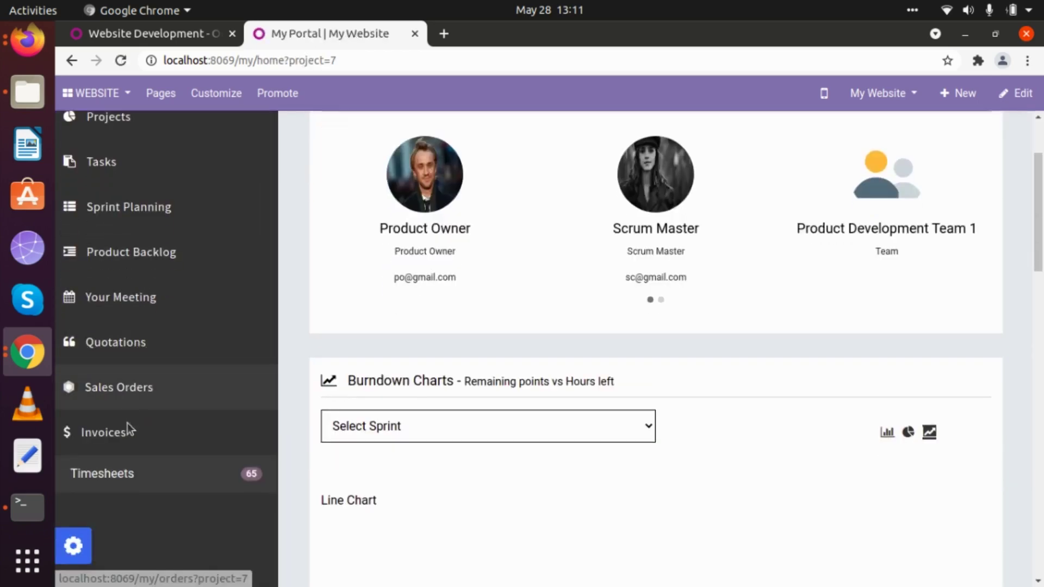
click(106, 475)
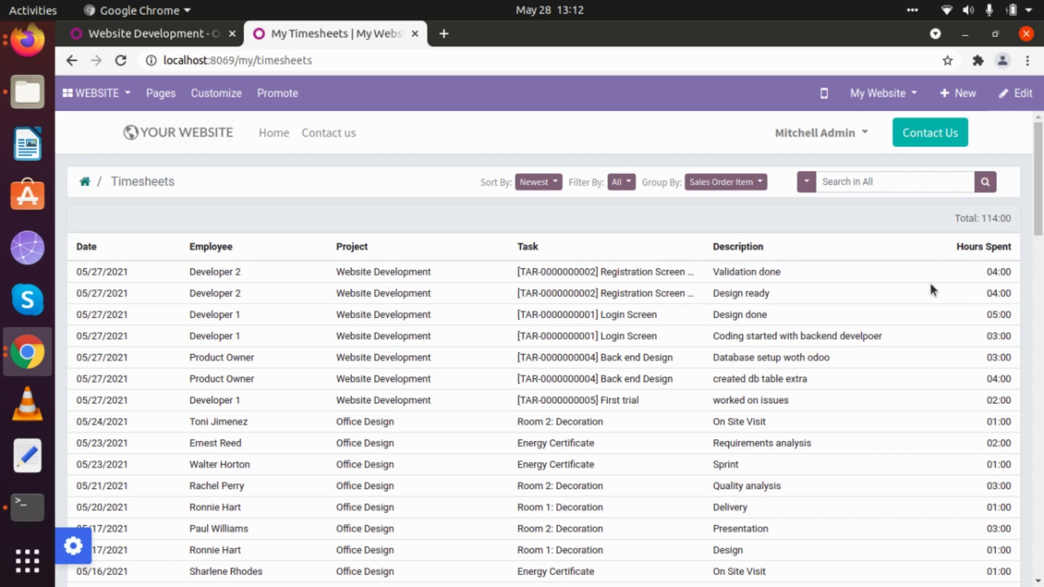
Group the timesheets by project and look through the groups down to the Website Development entries.
click(706, 189)
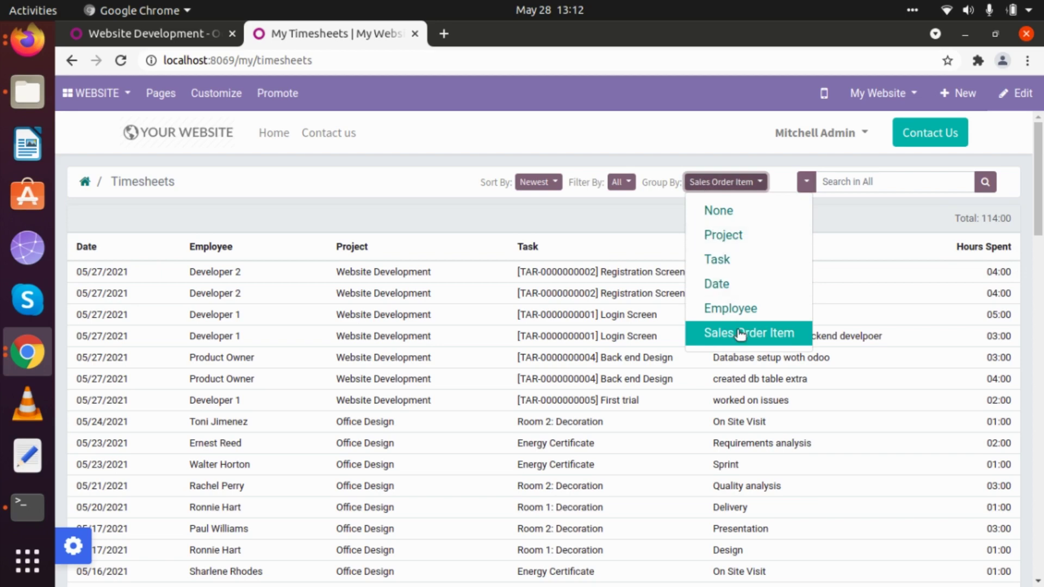
click(721, 233)
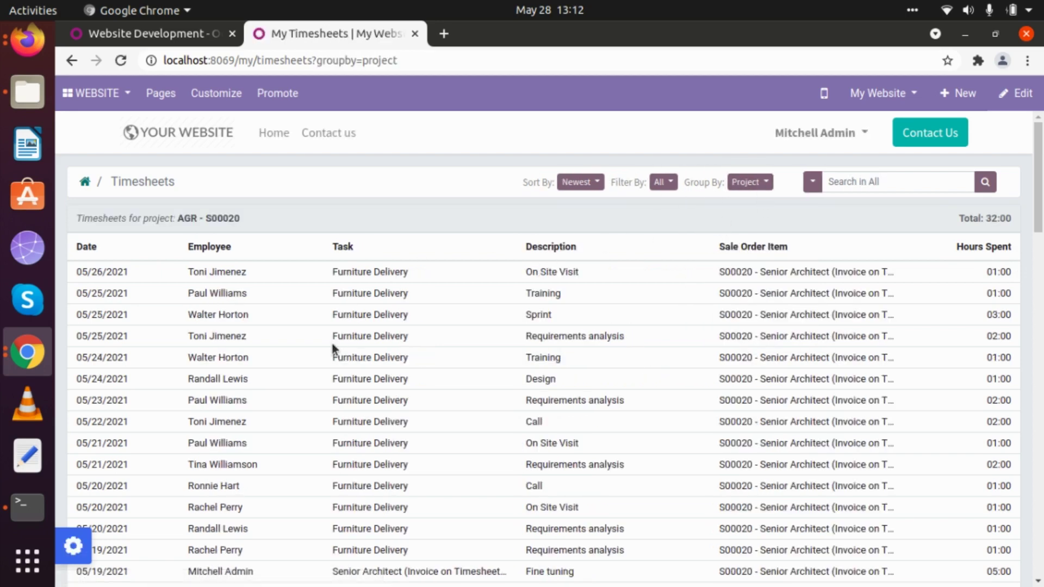
scroll(332, 345, down, 10)
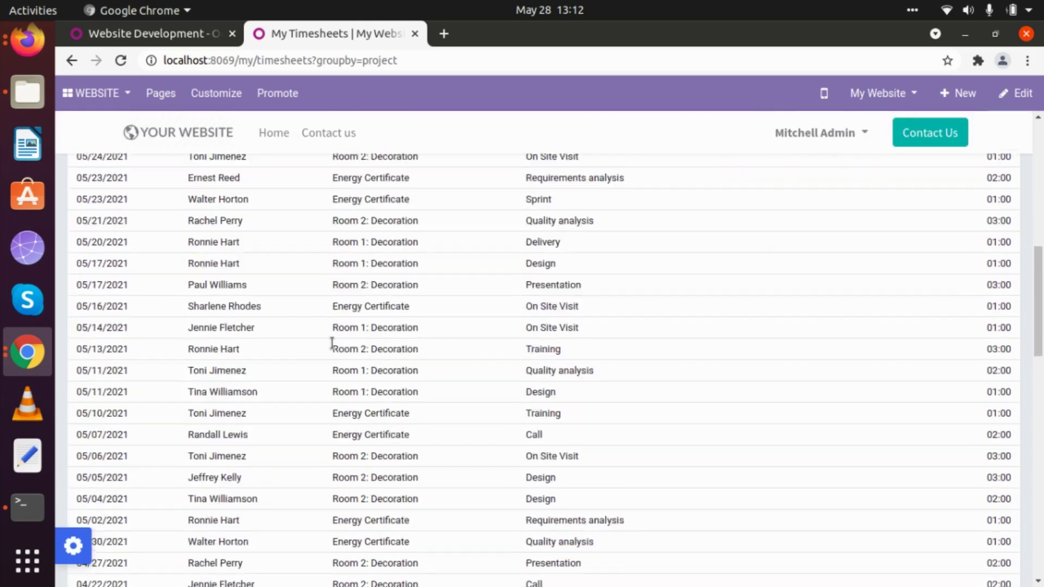
scroll(332, 343, down, 12)
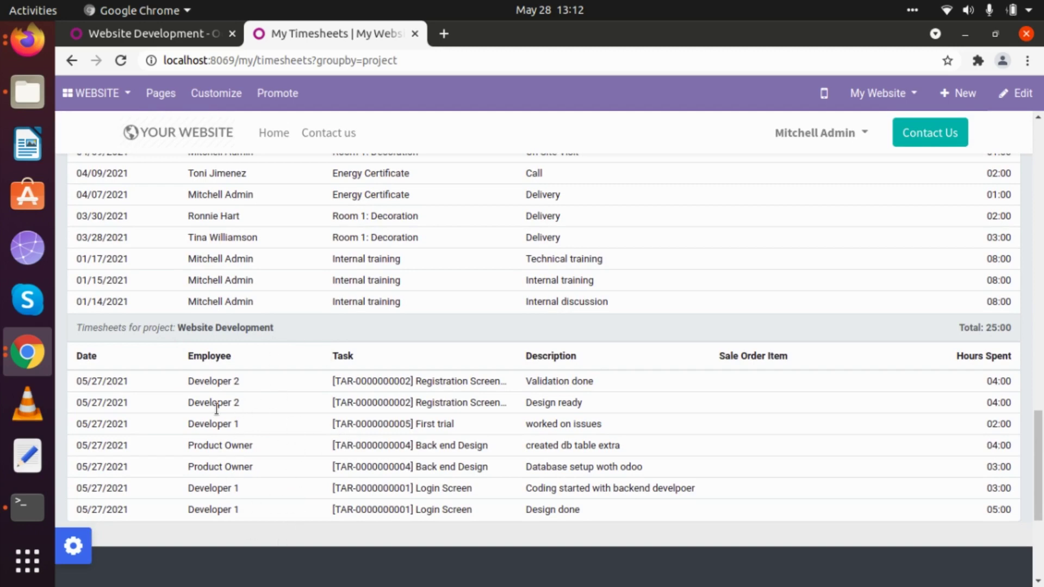
scroll(290, 470, up, 15)
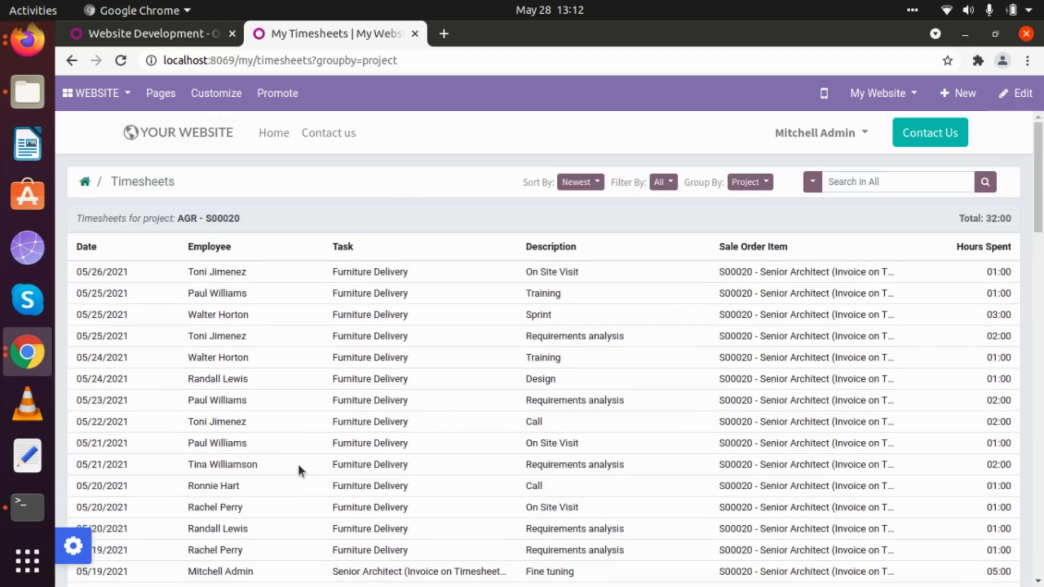
Check the timesheet sorting options and filter the list to Today.
click(582, 182)
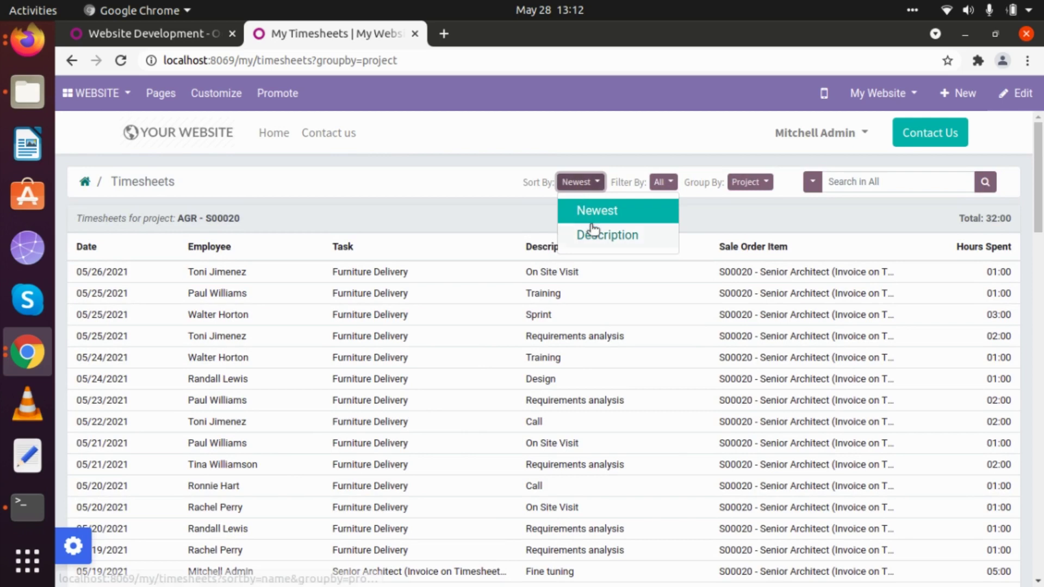
click(662, 183)
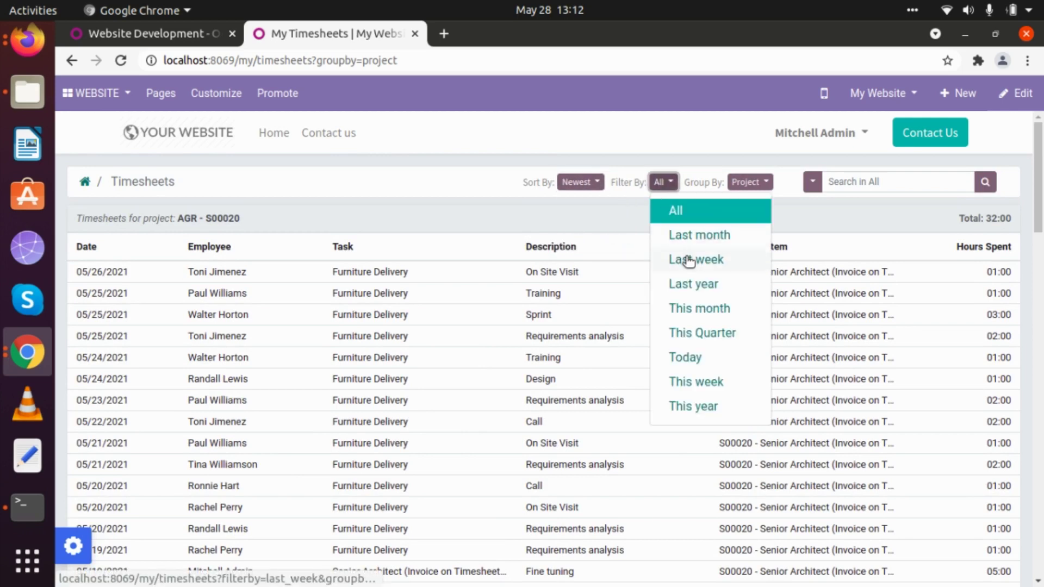
click(692, 358)
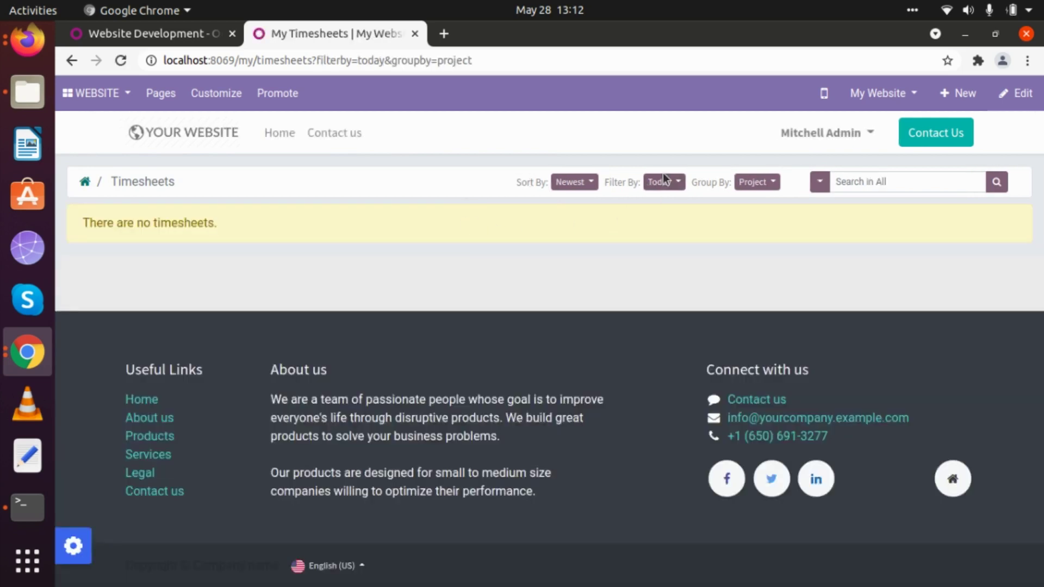
Filter the timesheets to This week and review the entries of each project.
click(664, 180)
click(694, 381)
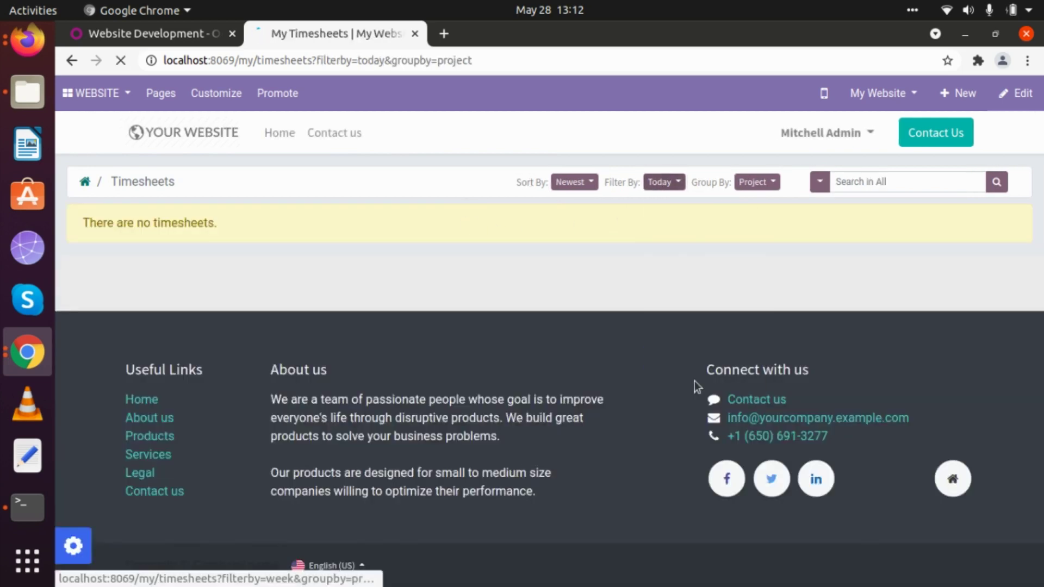
scroll(572, 286, down, 7)
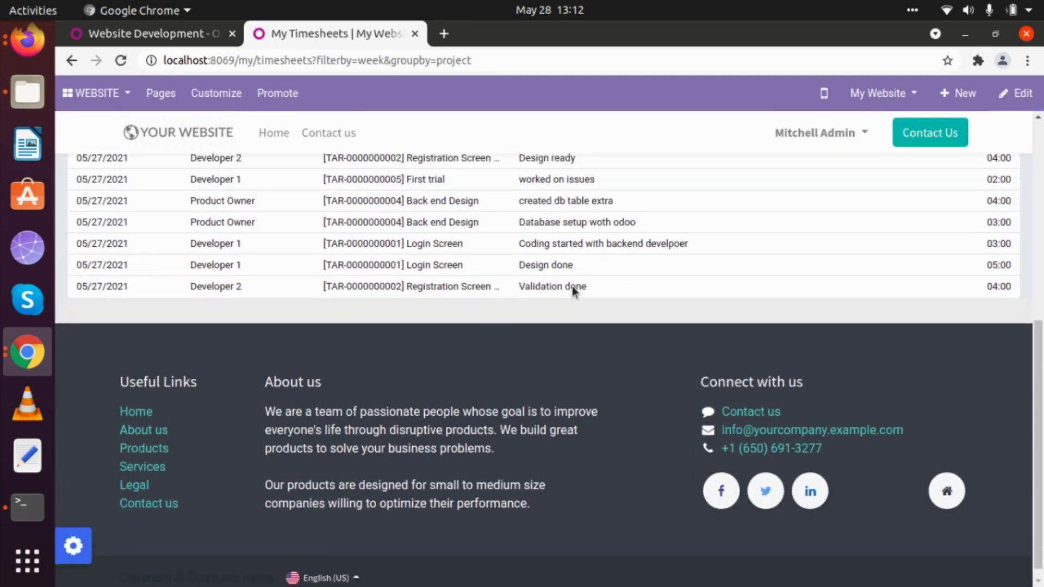
scroll(572, 286, up, 7)
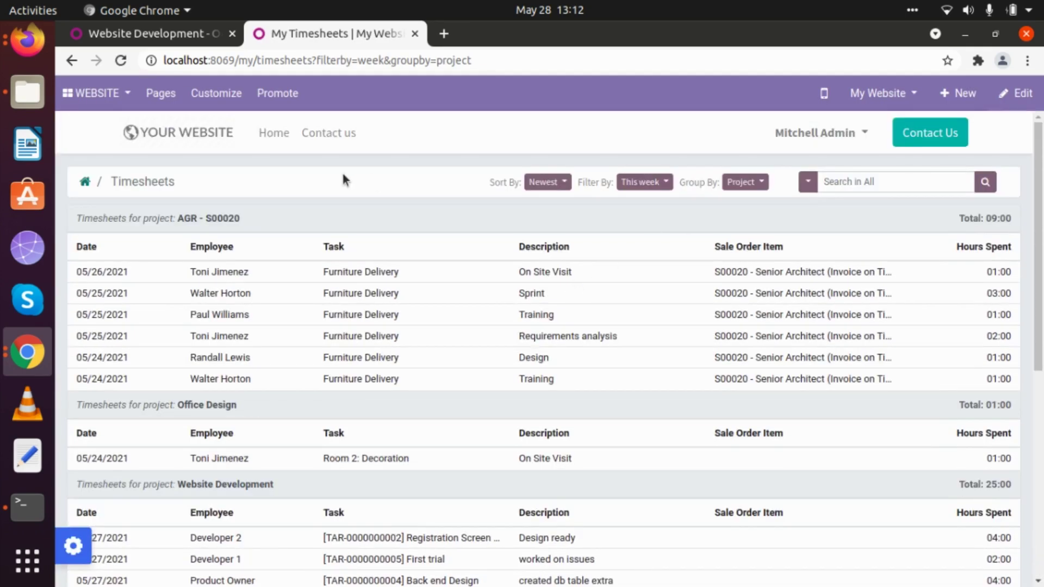
Go back to the portal dashboard and open the list of invoices and bills.
click(85, 182)
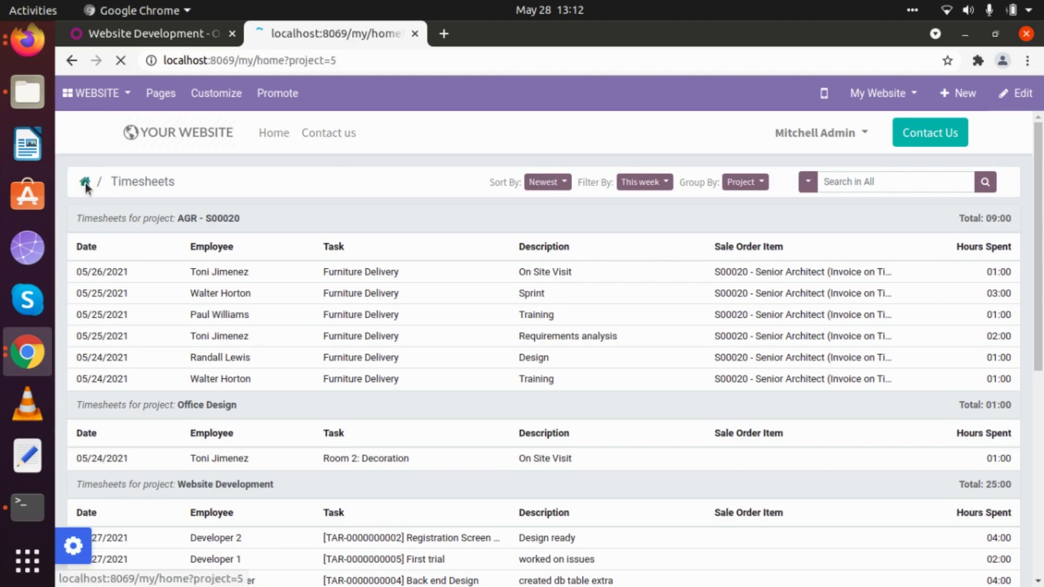
scroll(223, 364, down, 3)
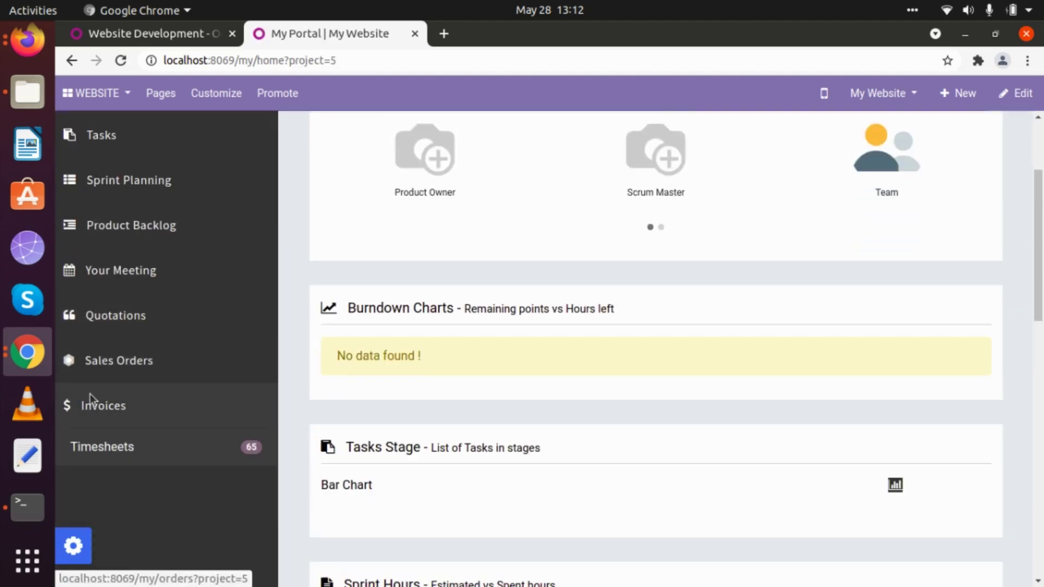
click(101, 406)
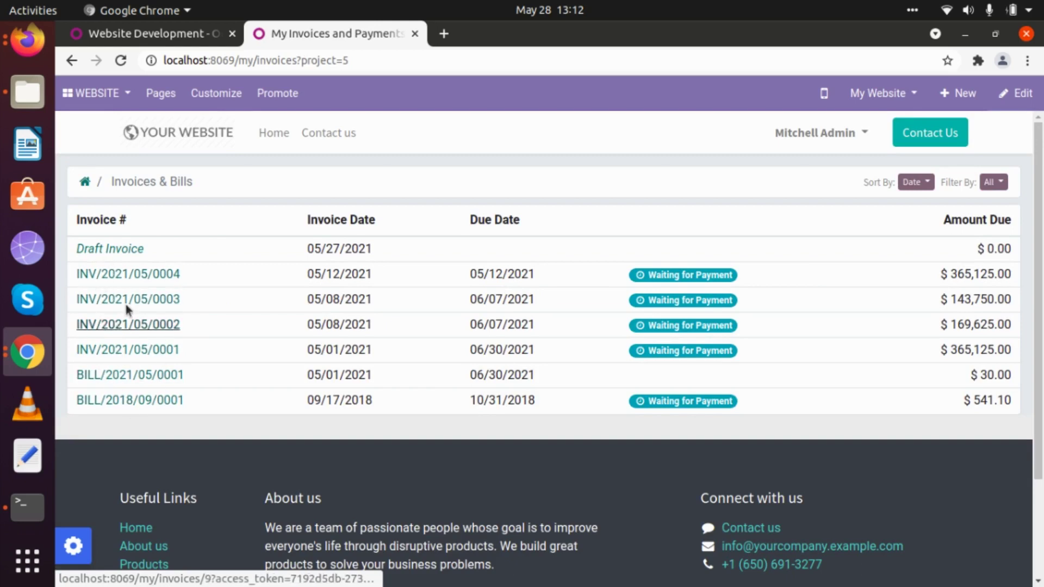
Open the draft invoice dated 05/27/2021 and look over its vendor bill preview.
click(112, 250)
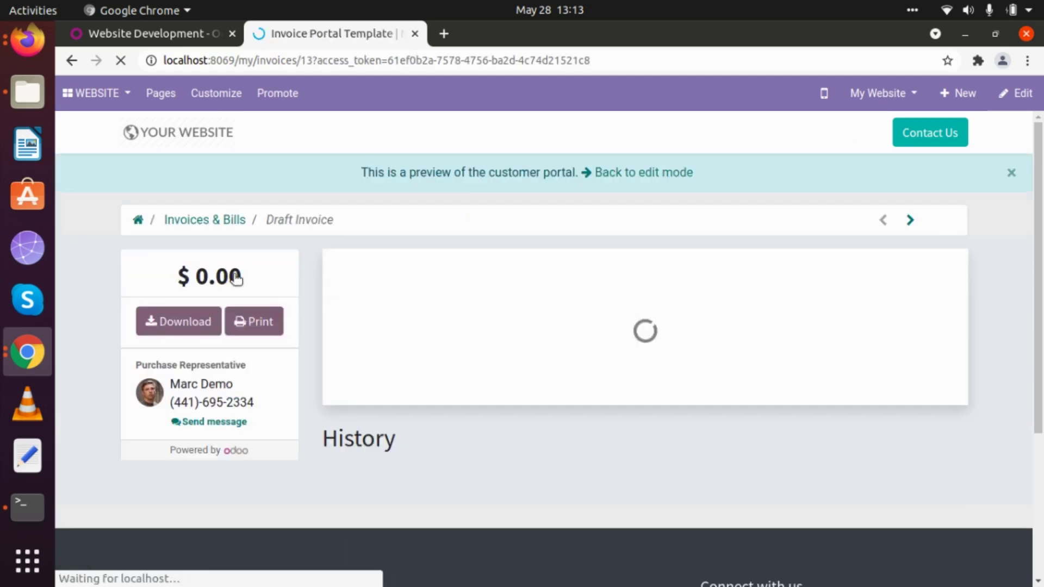
scroll(498, 393, down, 5)
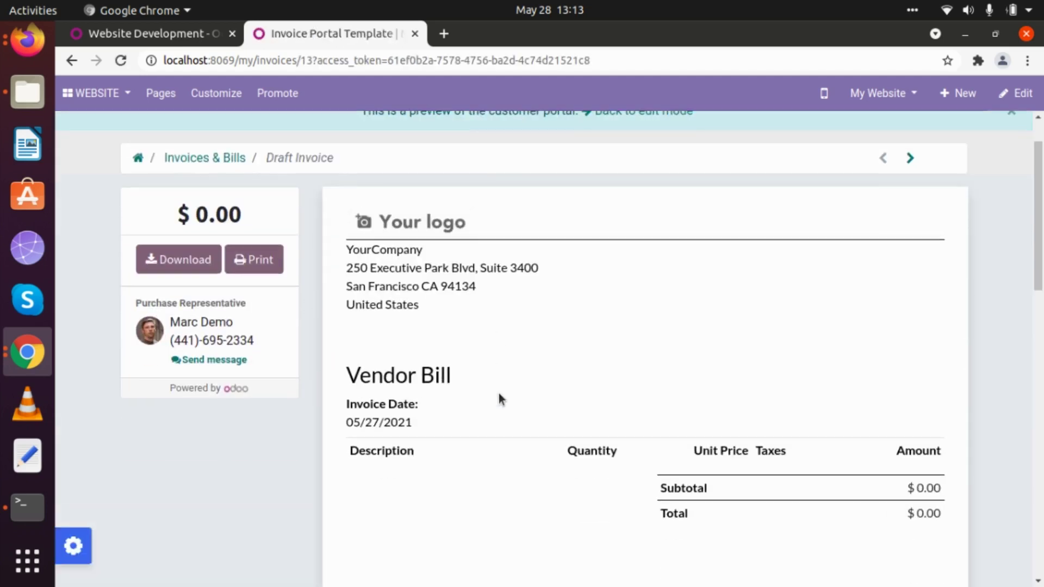
scroll(498, 393, up, 5)
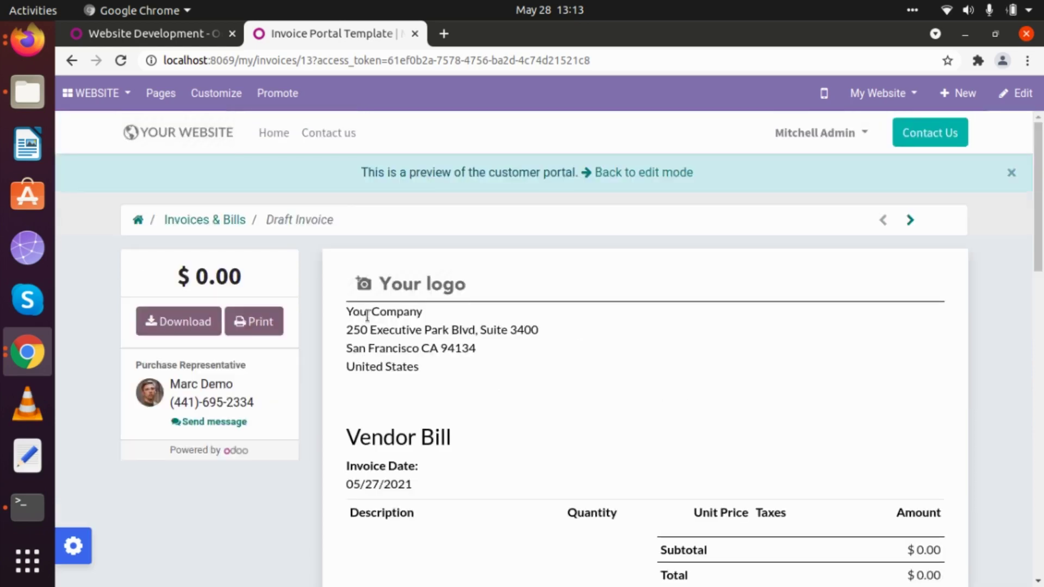
Return to the invoices list, open the invoice dated 05/12/2021 and review its product lines, taxes, totals and payment terms.
click(205, 220)
click(123, 275)
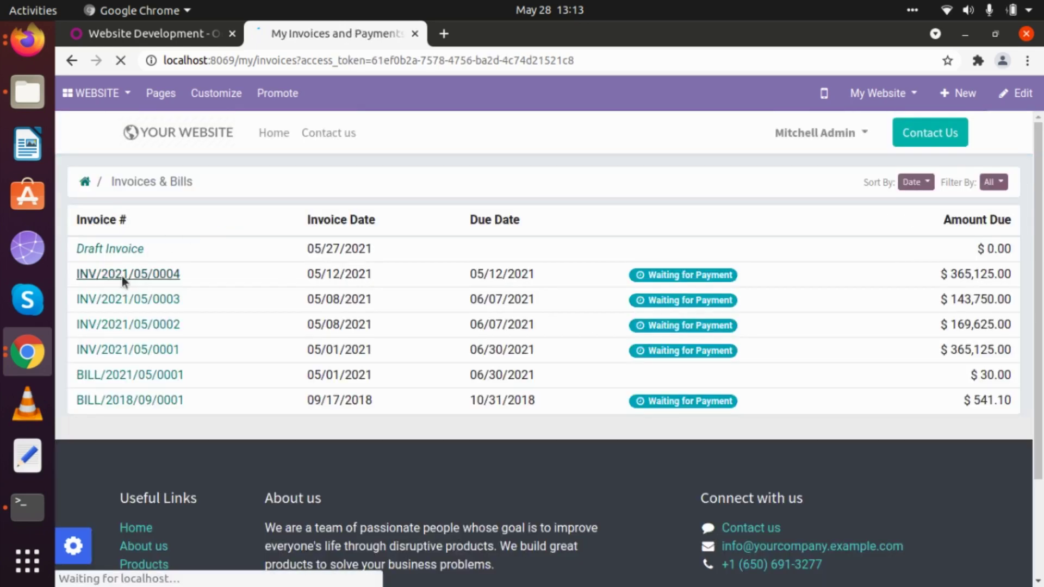
scroll(452, 383, down, 6)
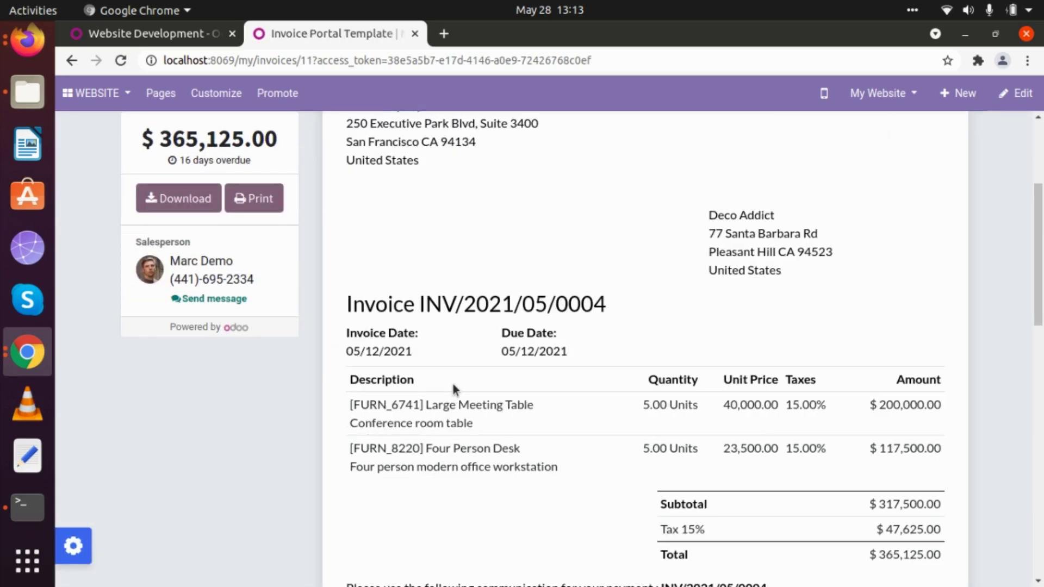
scroll(625, 352, up, 4)
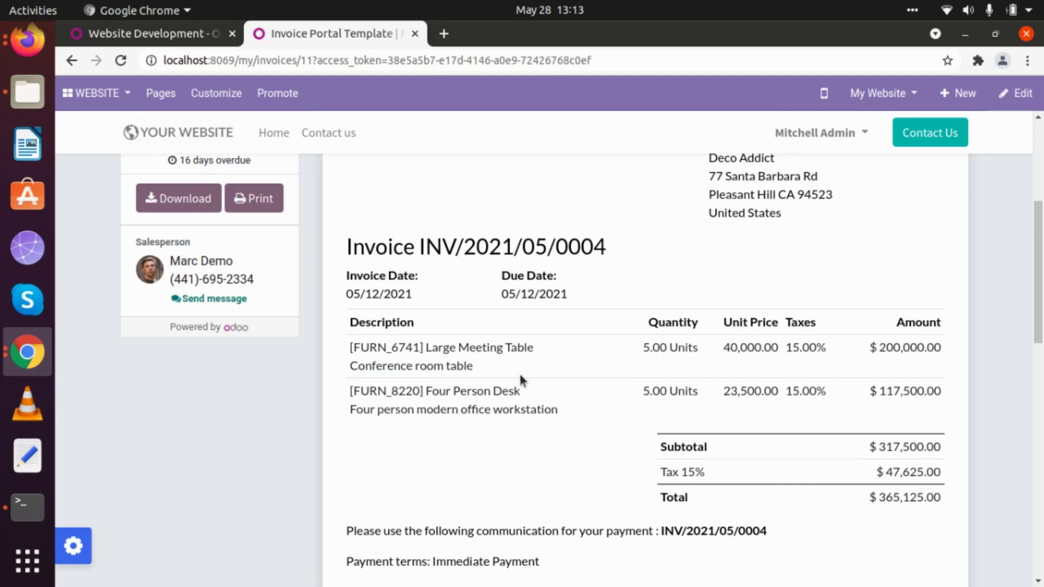
scroll(587, 433, down, 4)
scroll(587, 433, up, 9)
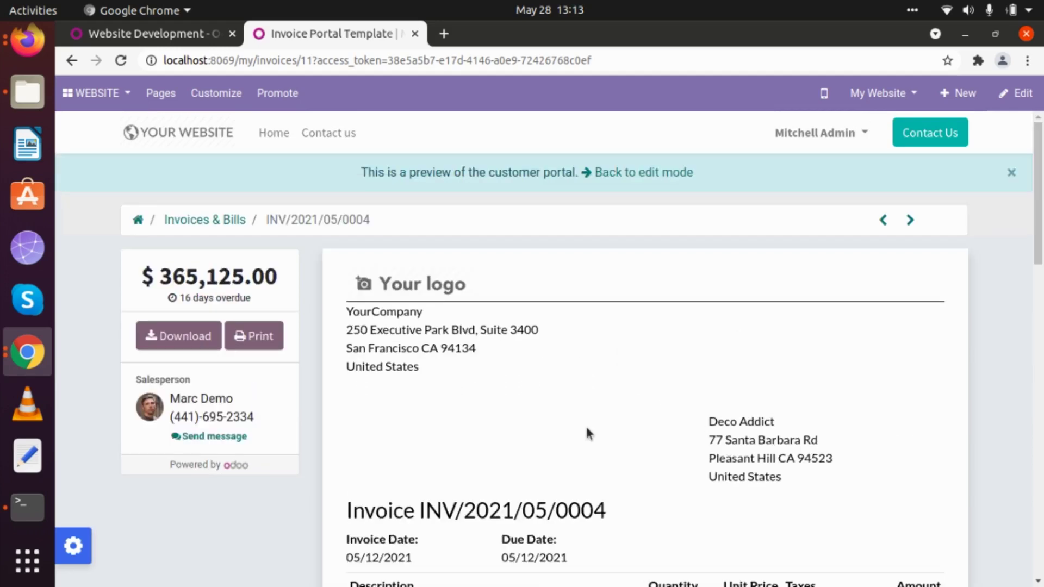
Go back to the portal dashboard, switch the project to Website Development and look over the available portal sections.
click(139, 220)
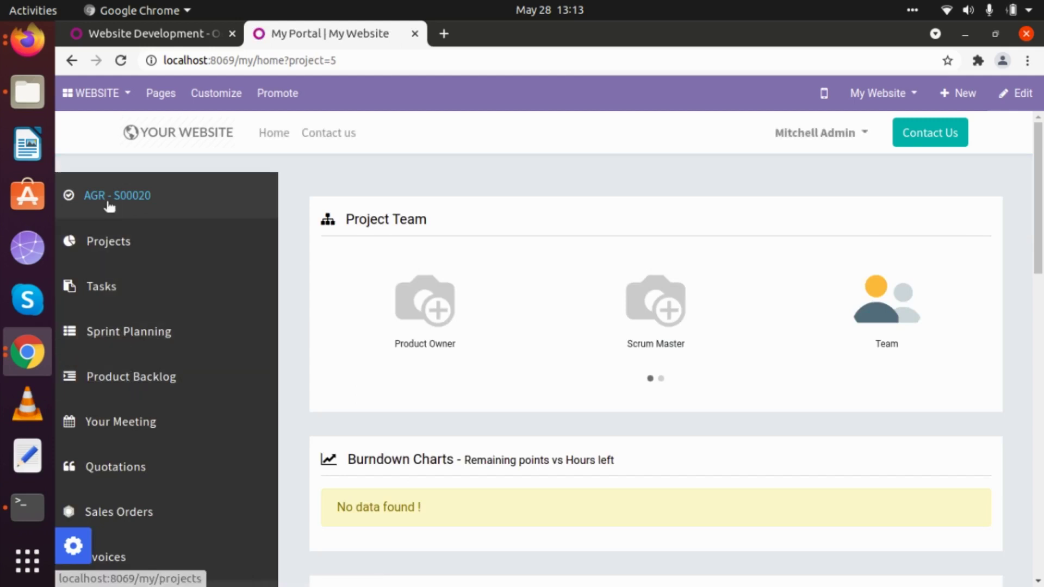
click(113, 197)
click(116, 290)
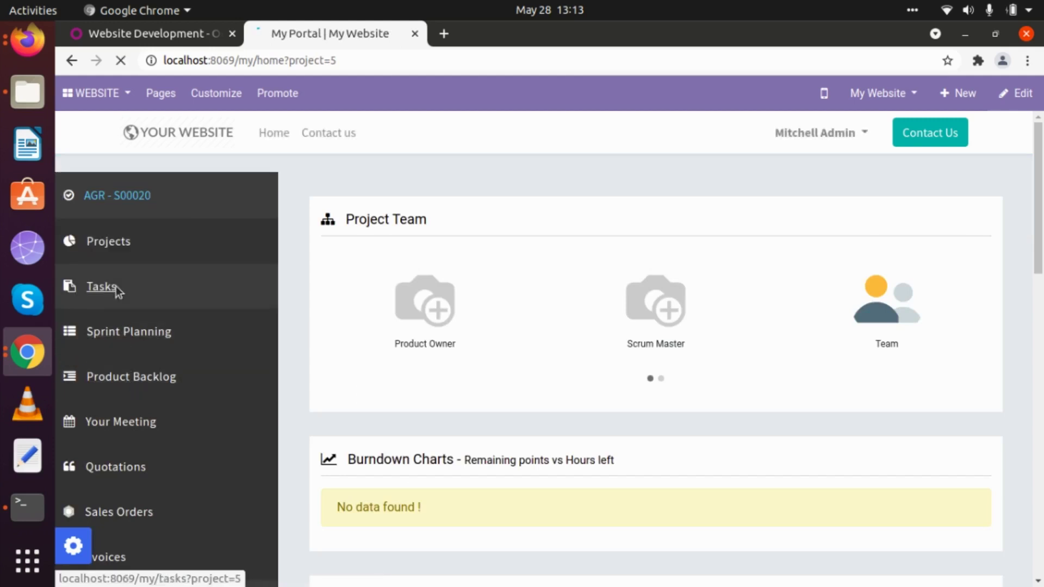
scroll(141, 402, down, 2)
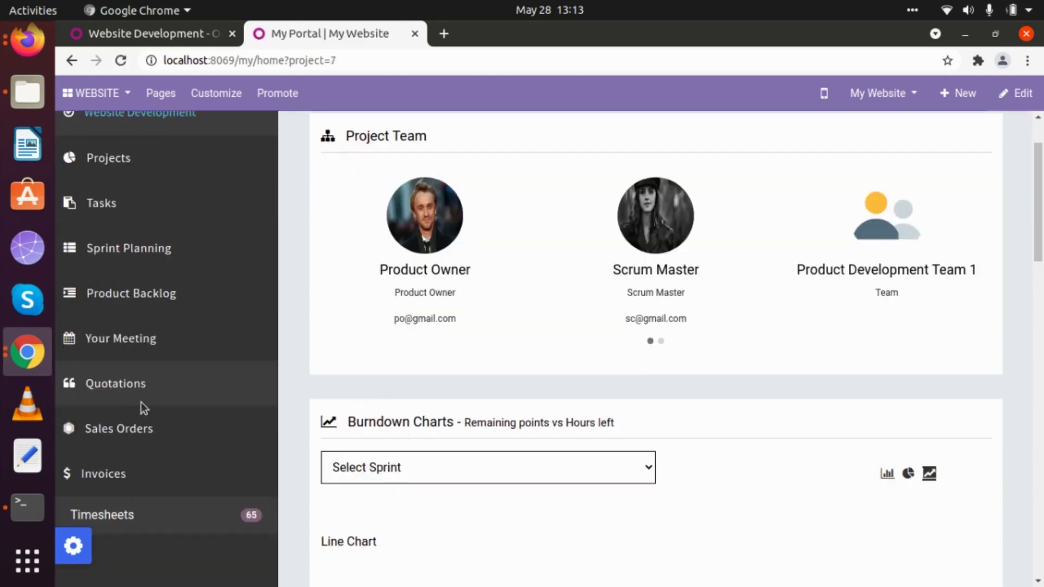
scroll(411, 346, up, 2)
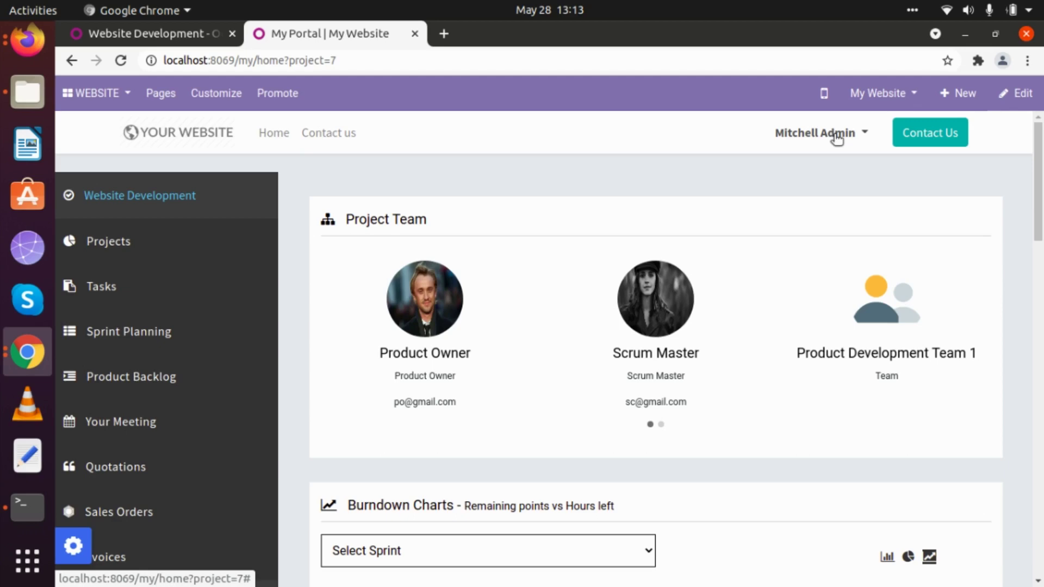
click(978, 61)
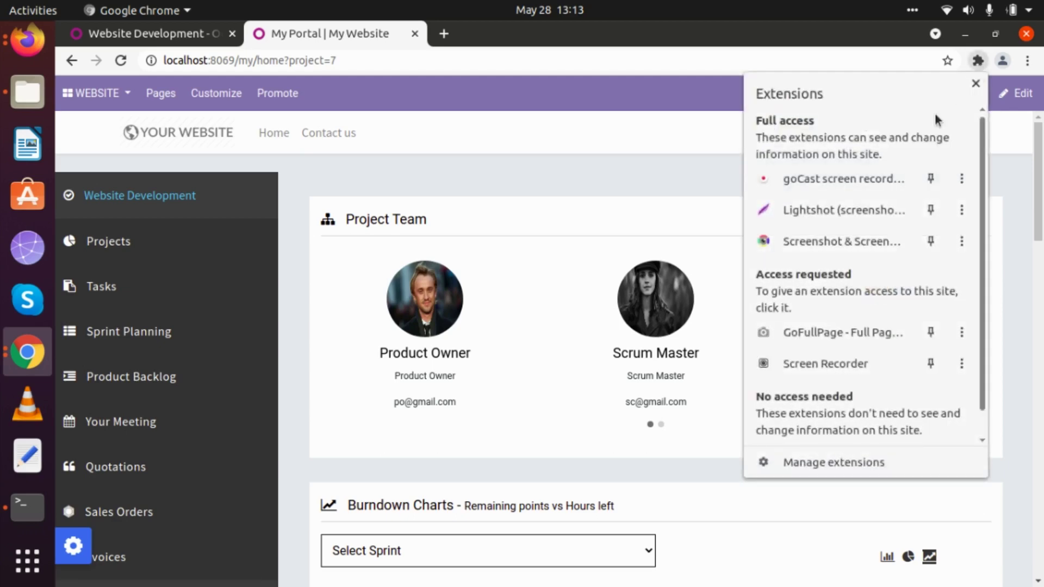
click(820, 175)
click(835, 463)
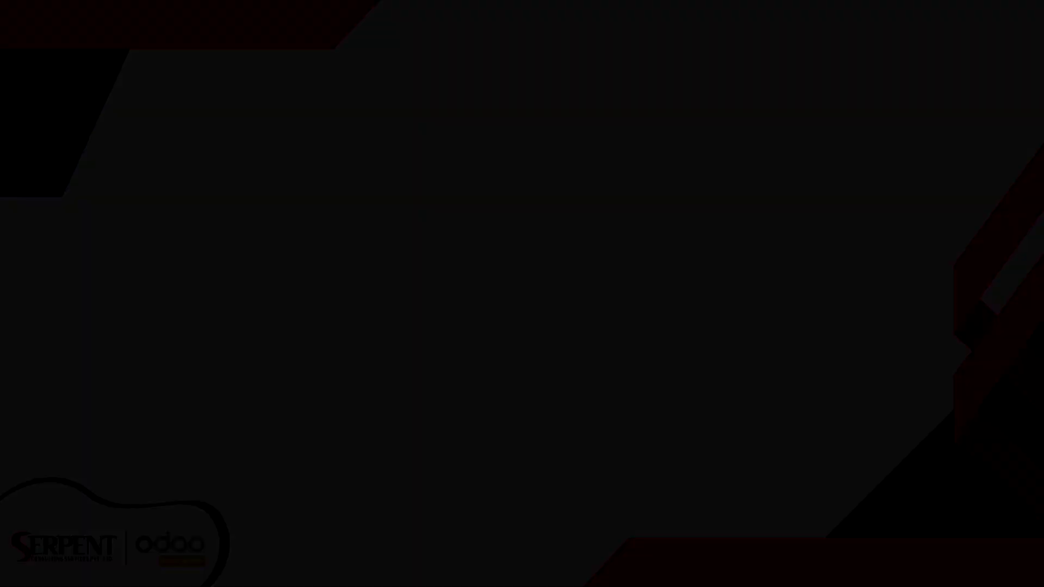